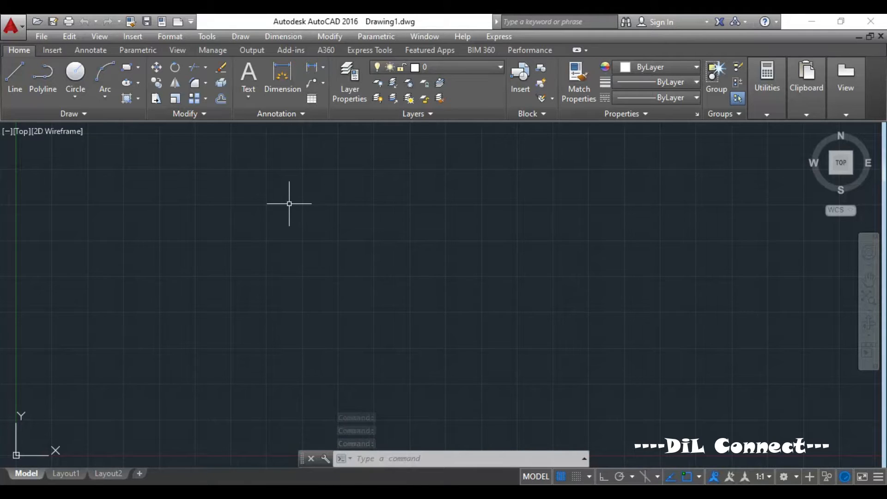
# Step: Turn off the Midpoint object snap in the drafting settings
pyautogui.click(373, 460)
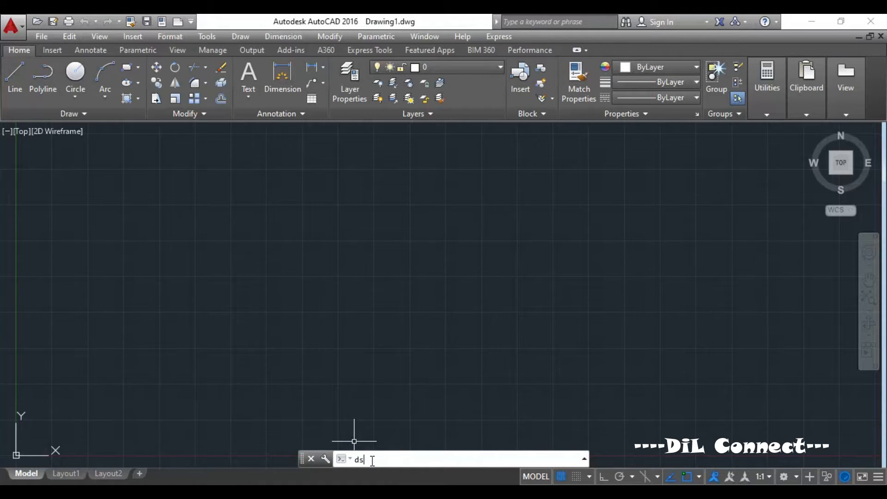
pyautogui.press('Return')
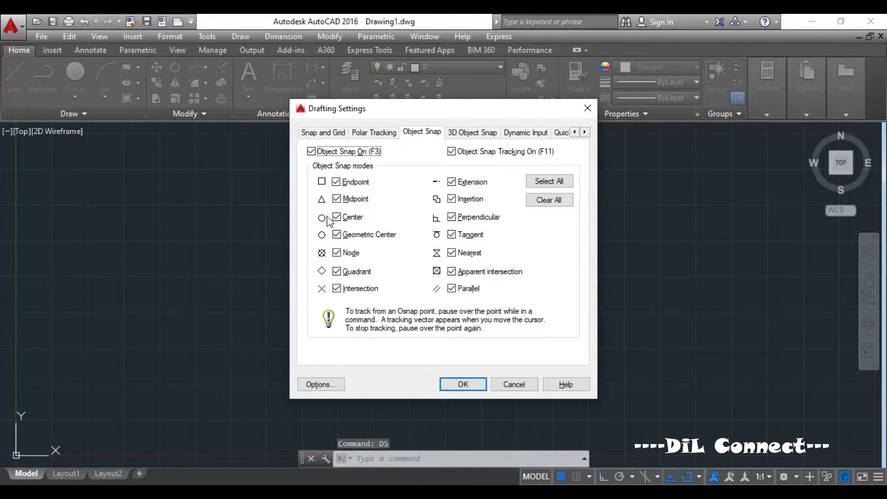
pyautogui.click(423, 134)
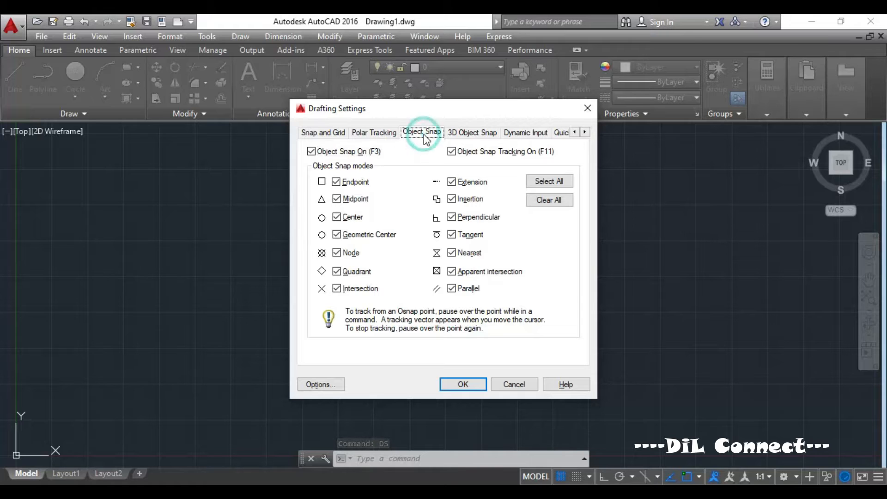
pyautogui.click(467, 134)
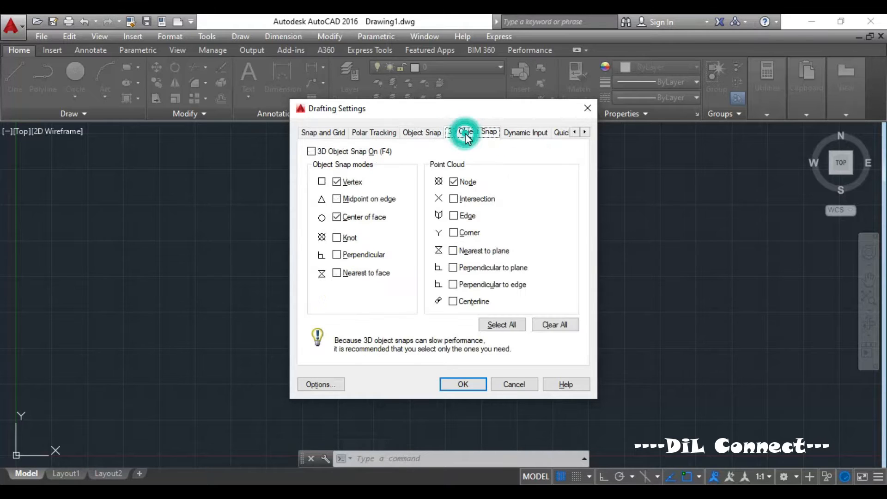
pyautogui.click(429, 135)
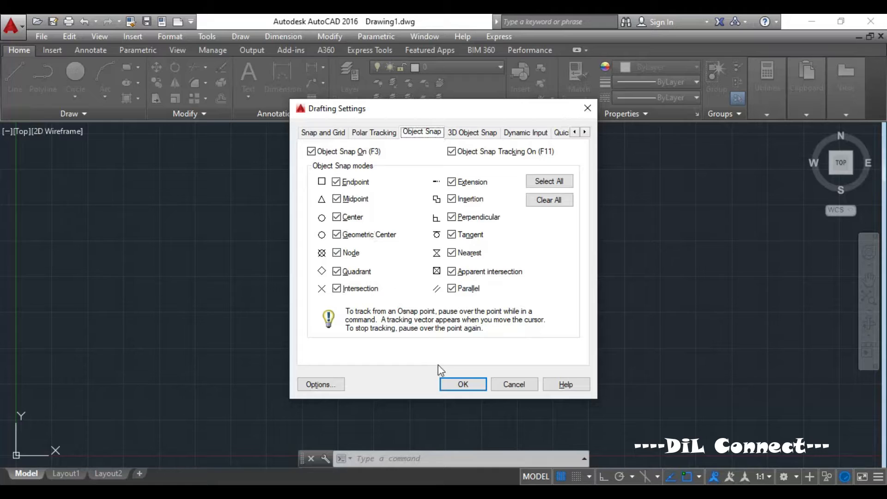
pyautogui.click(336, 199)
pyautogui.click(463, 385)
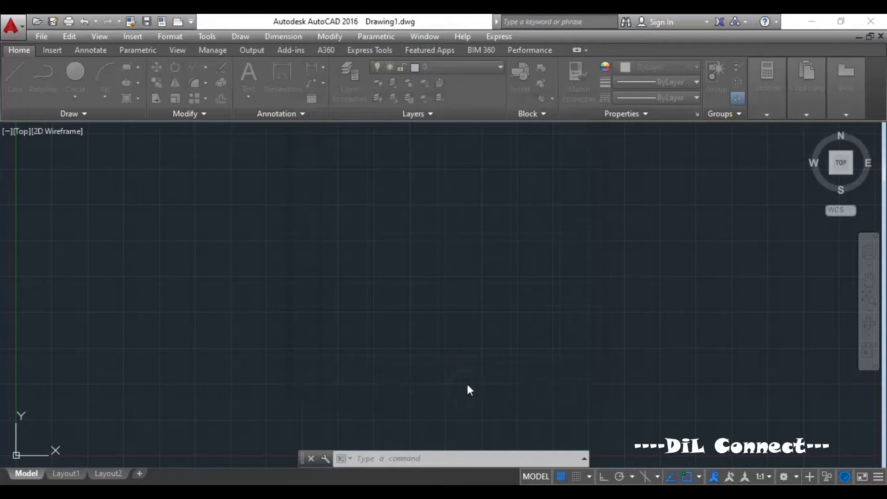
# Step: Draw a single horizontal line near the middle of the drawing area with Ortho mode turned on
pyautogui.click(15, 83)
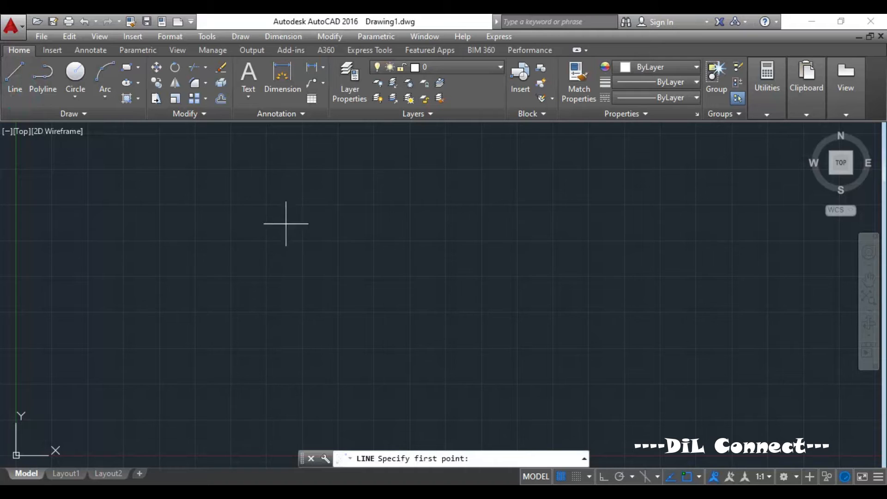
pyautogui.click(324, 287)
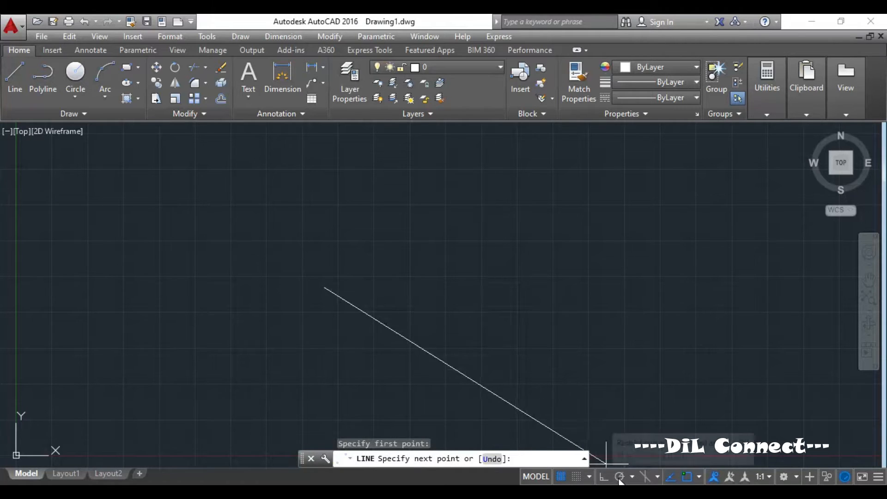
pyautogui.click(603, 476)
pyautogui.click(477, 318)
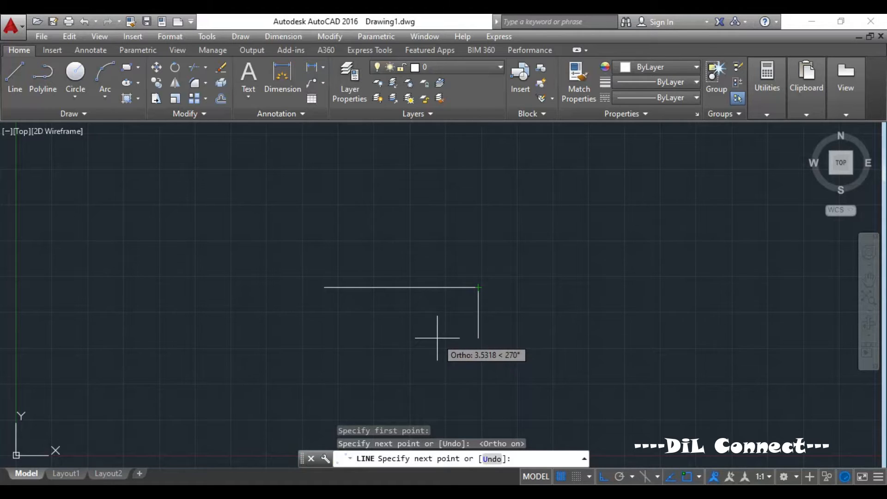
pyautogui.press('Escape')
# Step: Turn the Midpoint object snap on and the Endpoint object snap off in the drafting settings
pyautogui.write('sd')
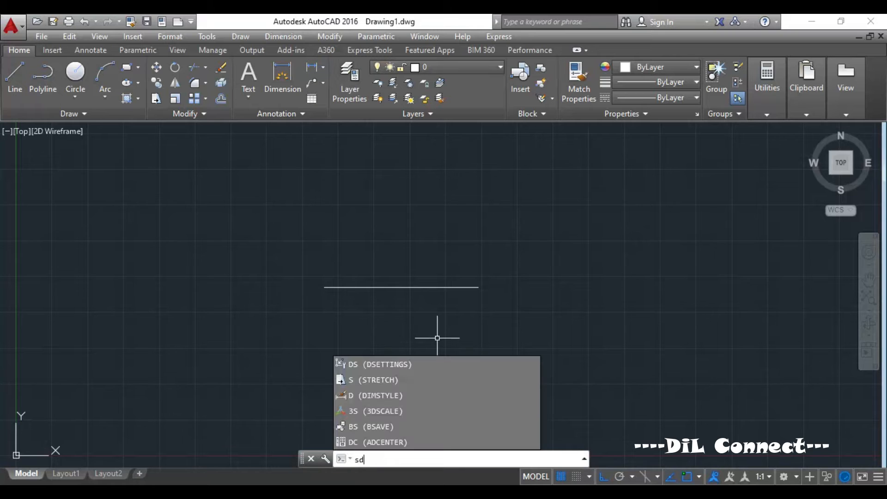
pyautogui.press('BackSpace')
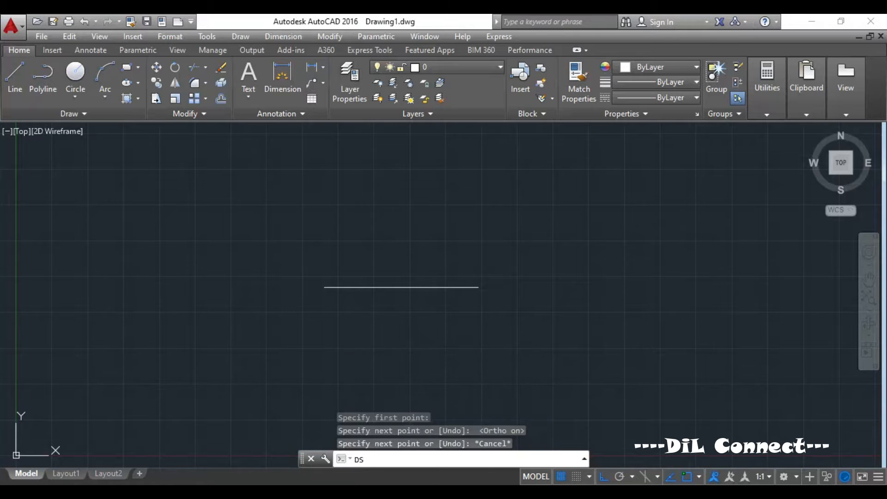
pyautogui.press('Return')
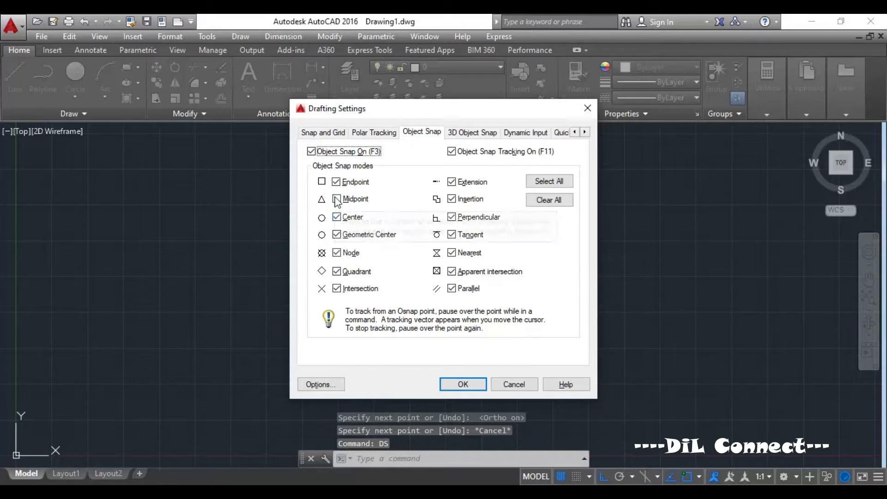
pyautogui.click(337, 200)
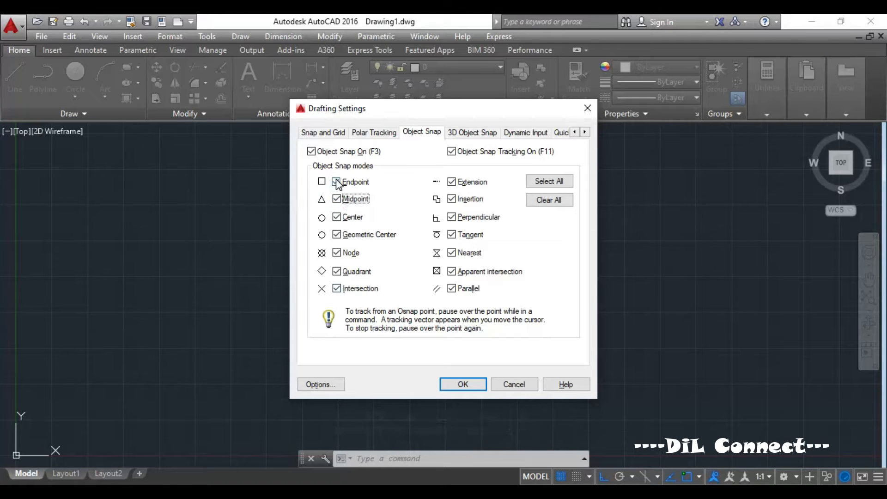
pyautogui.click(335, 181)
pyautogui.click(458, 383)
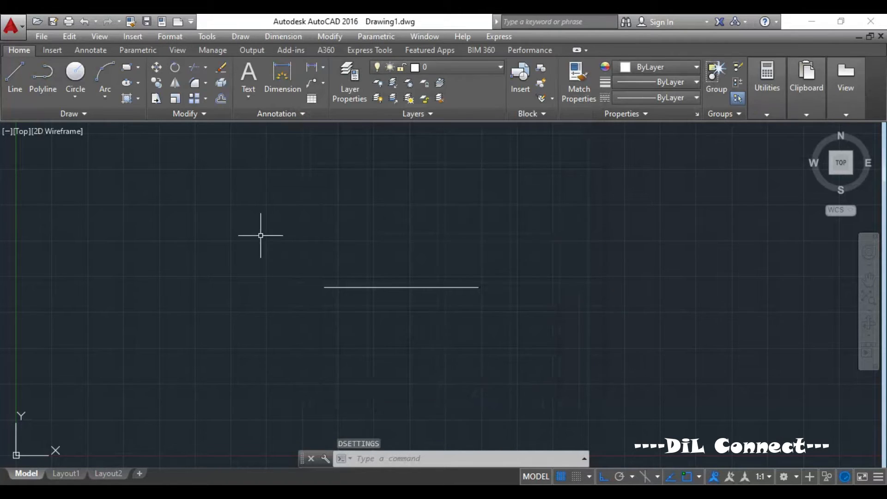
# Step: Draw a vertical line straight down from the midpoint of the horizontal line
pyautogui.click(15, 74)
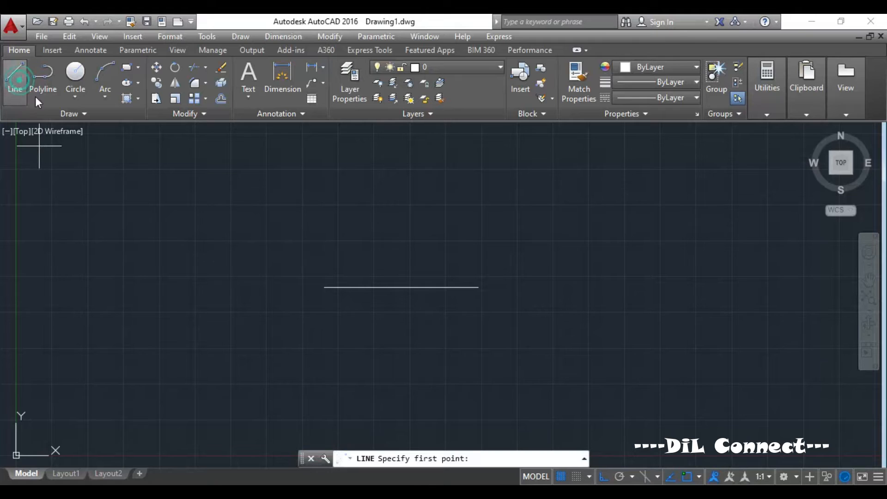
pyautogui.click(402, 288)
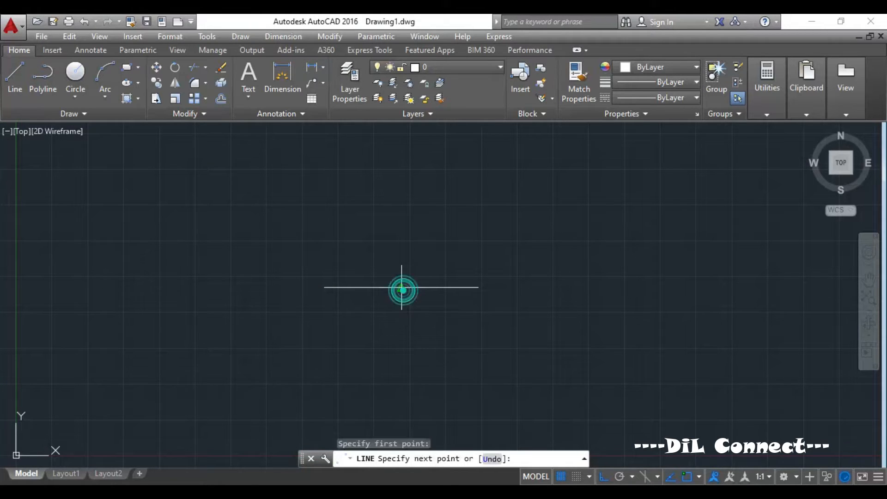
pyautogui.click(402, 357)
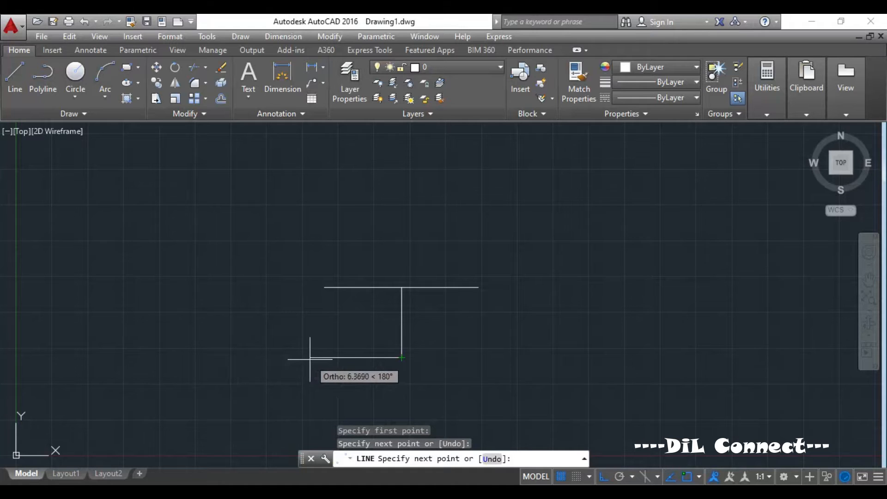
pyautogui.press('Escape')
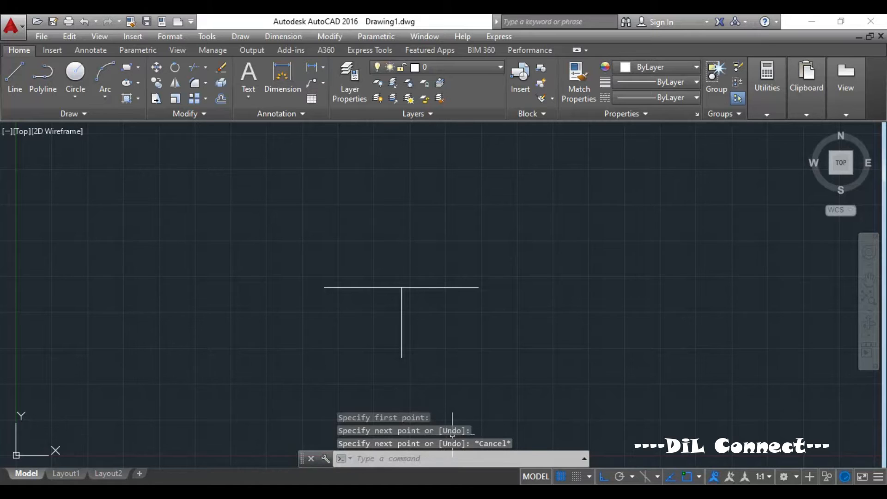
pyautogui.click(385, 460)
pyautogui.click(13, 83)
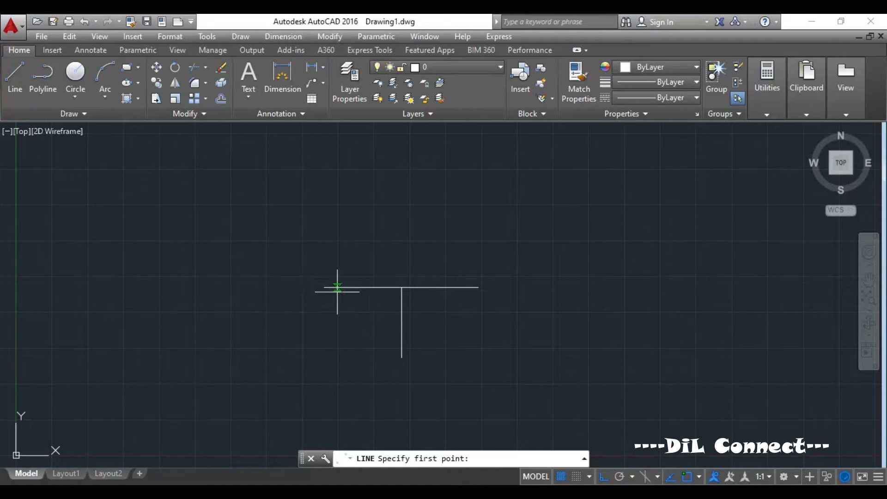
pyautogui.write('ds')
pyautogui.press('Return')
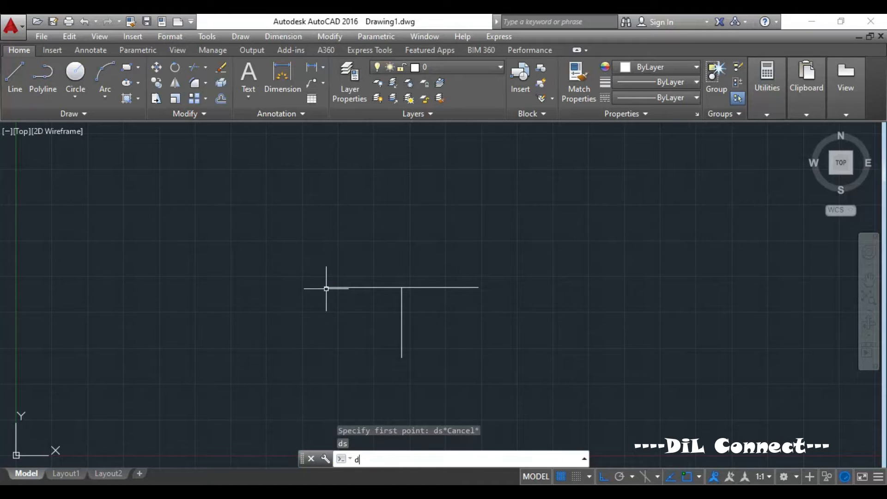
# Step: Turn the Endpoint object snap back on in the drafting settings
pyautogui.write('ds')
pyautogui.press('Return')
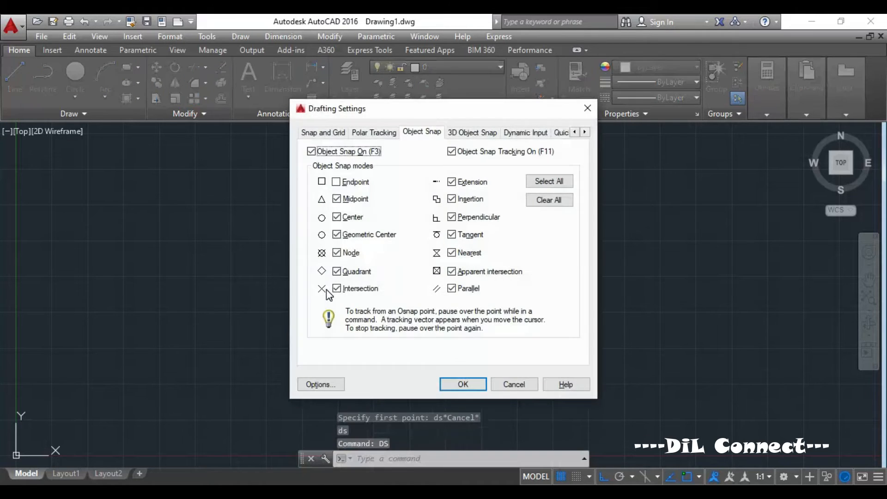
pyautogui.click(336, 184)
pyautogui.click(447, 385)
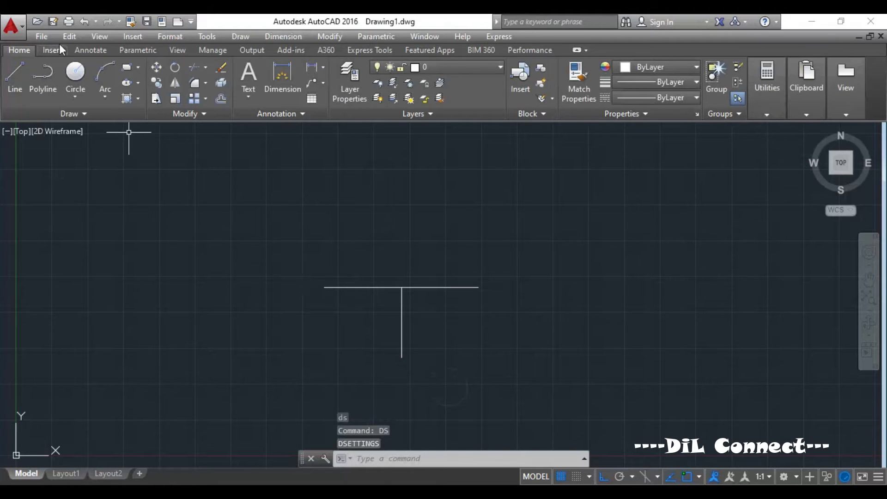
pyautogui.click(24, 81)
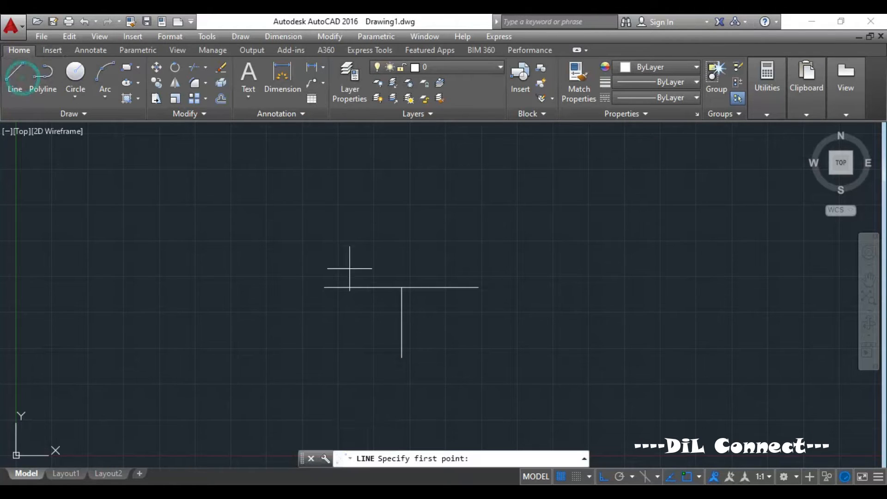
pyautogui.click(324, 287)
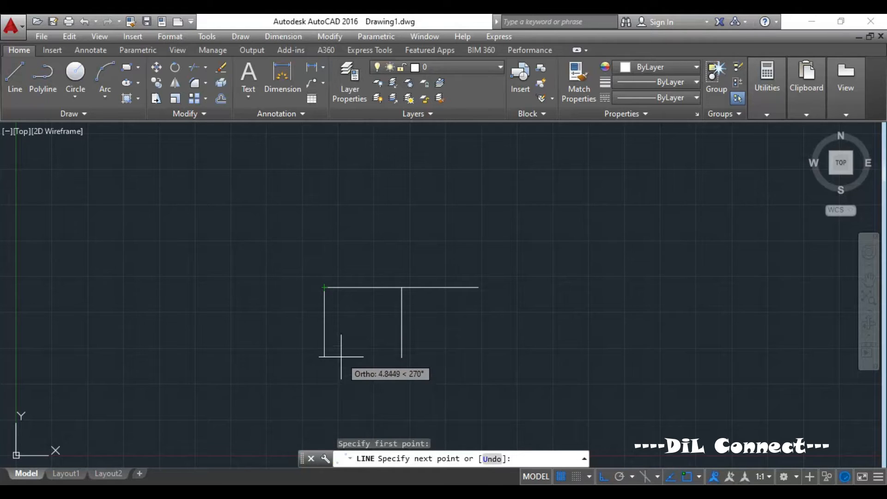
pyautogui.press('Escape')
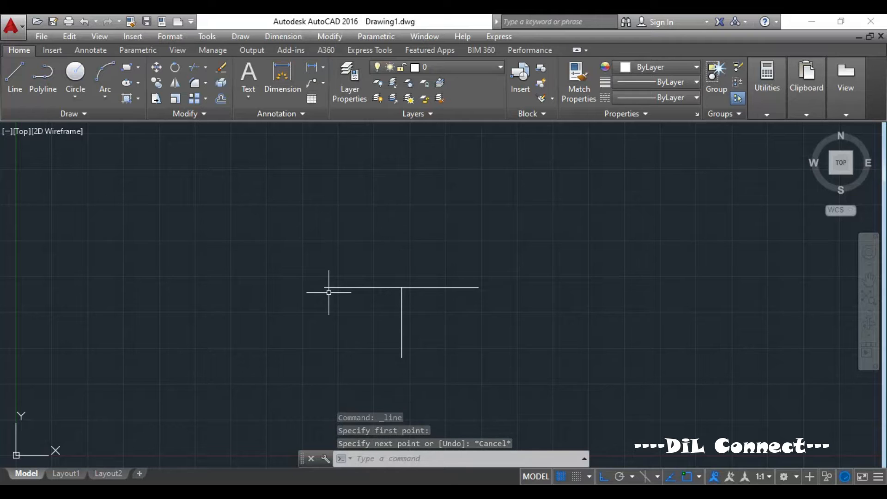
# Step: Select all object snap modes at once in the drafting settings
pyautogui.click(358, 457)
pyautogui.write('DS')
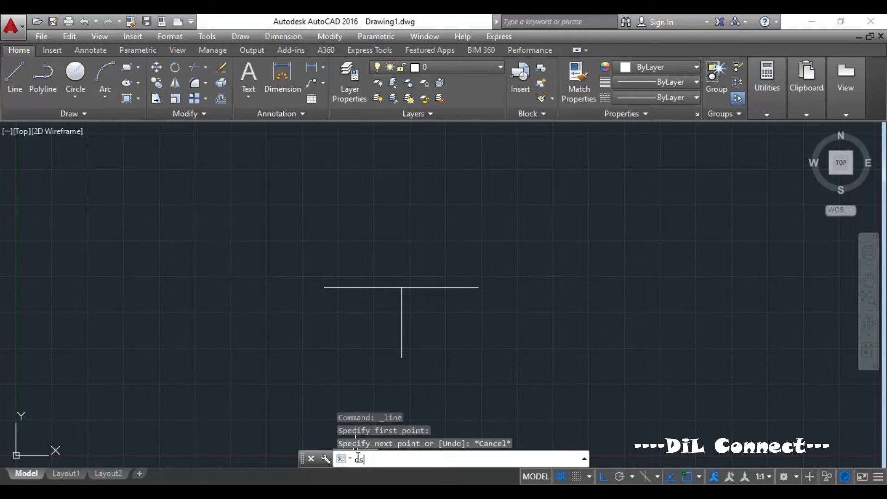
pyautogui.press('Return')
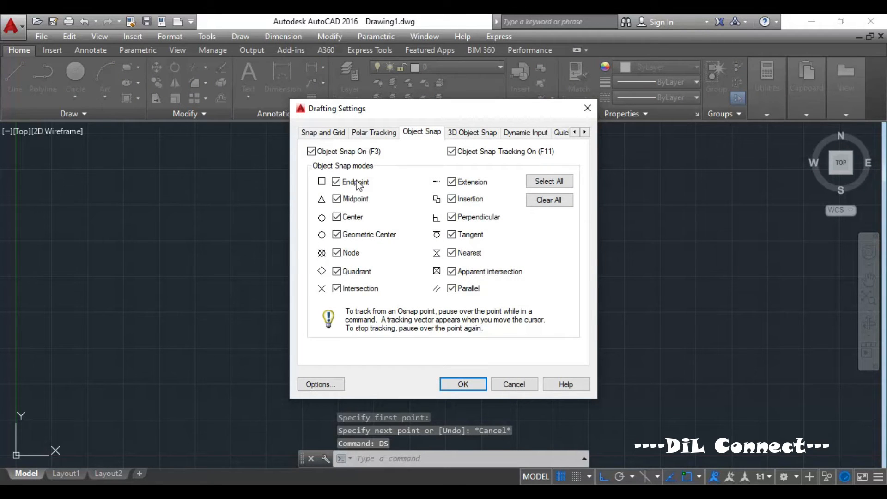
pyautogui.click(545, 184)
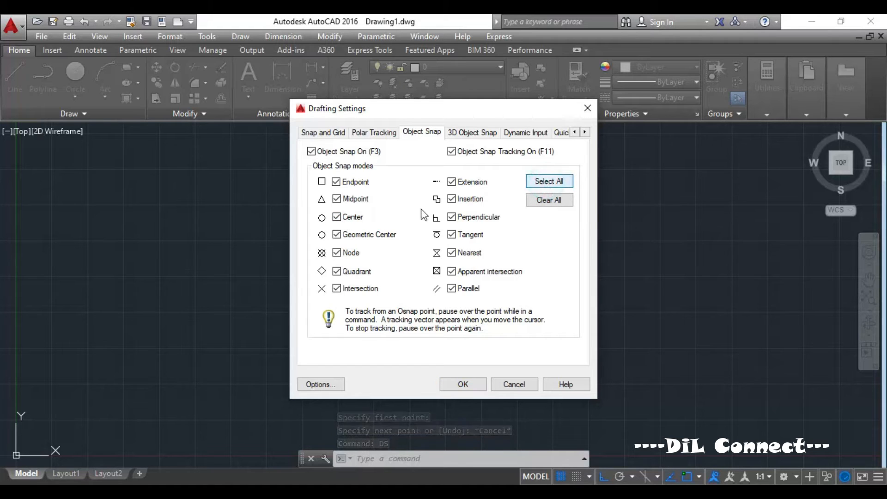
pyautogui.click(336, 198)
pyautogui.click(545, 182)
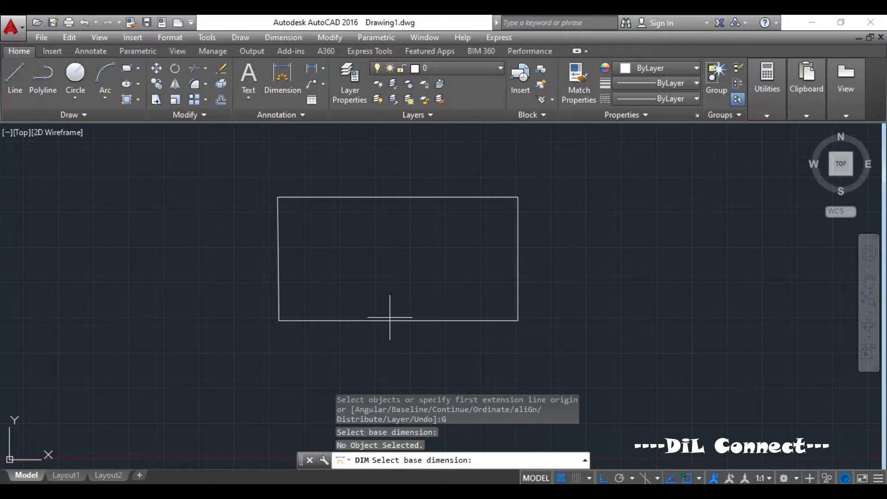
# Step: Leave the running dimension command, open the Dimension Style Manager beside the rectangle and view its options for creating a new style
pyautogui.press('Escape')
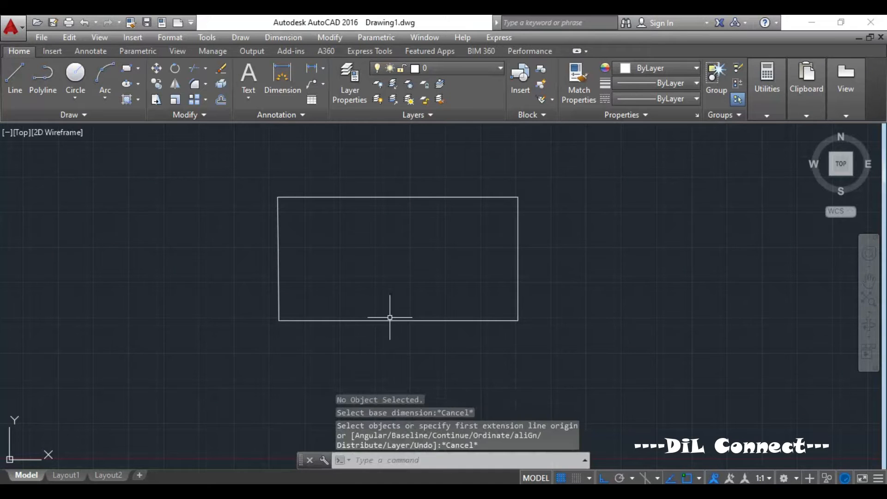
pyautogui.write('dim')
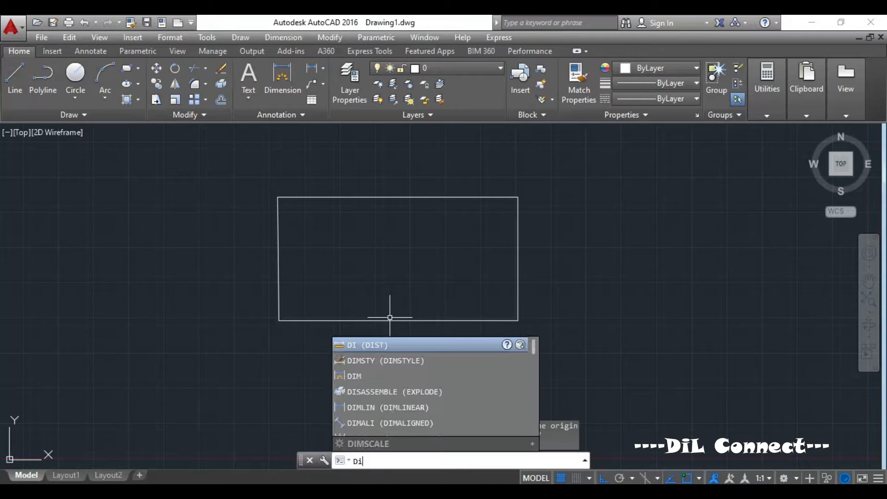
pyautogui.click(400, 357)
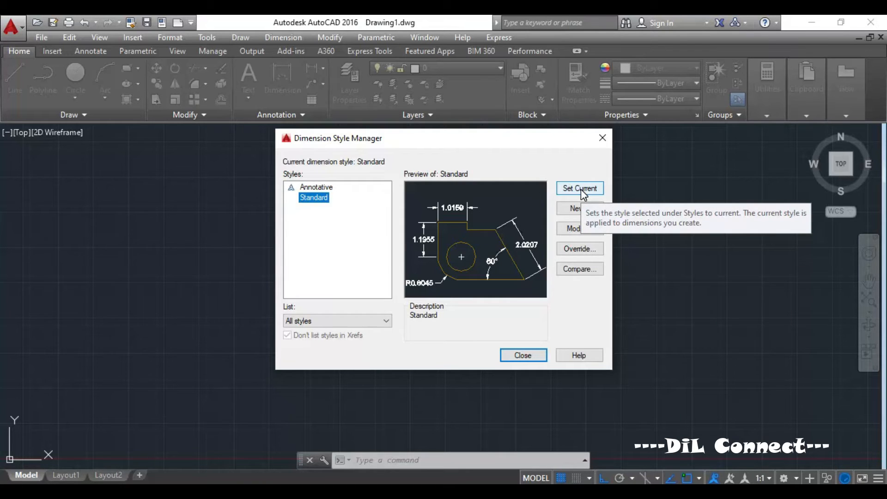
pyautogui.moveTo(520, 135); pyautogui.dragTo(341, 135)
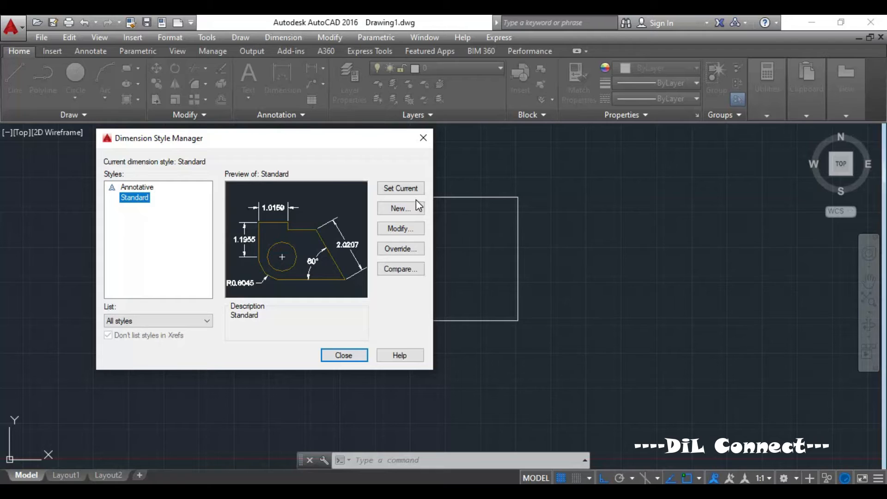
pyautogui.click(395, 208)
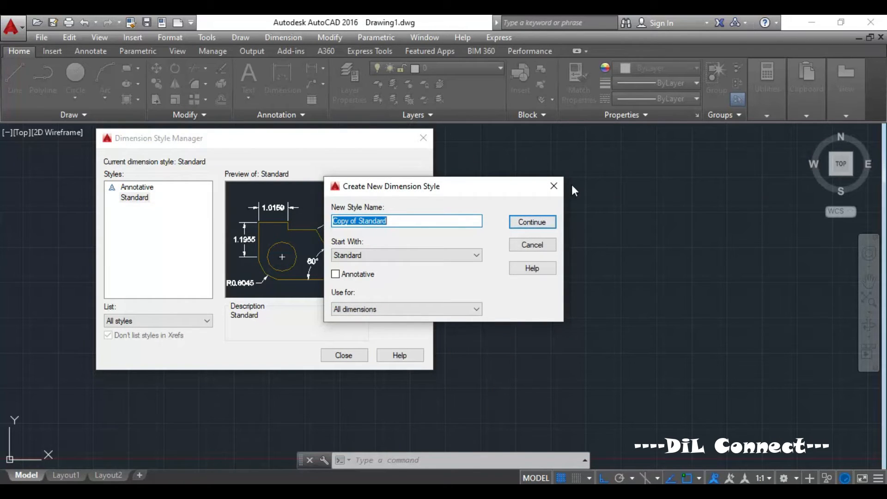
pyautogui.click(554, 187)
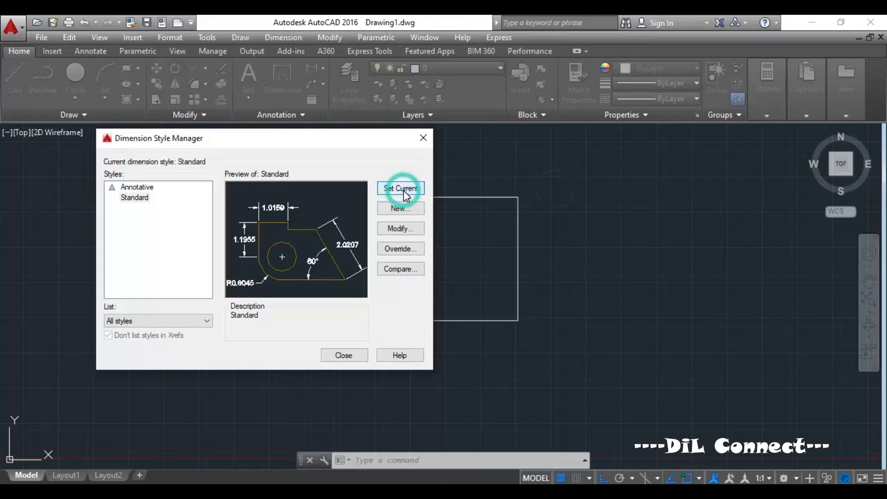
# Step: Modify the Standard dimension style with a text height of 5 and ISO standard text alignment, closing the style manager
pyautogui.click(392, 229)
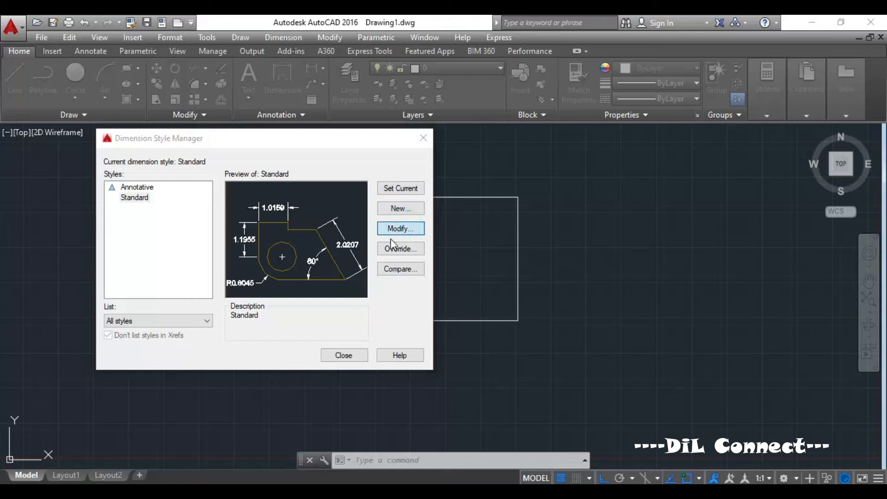
pyautogui.click(403, 228)
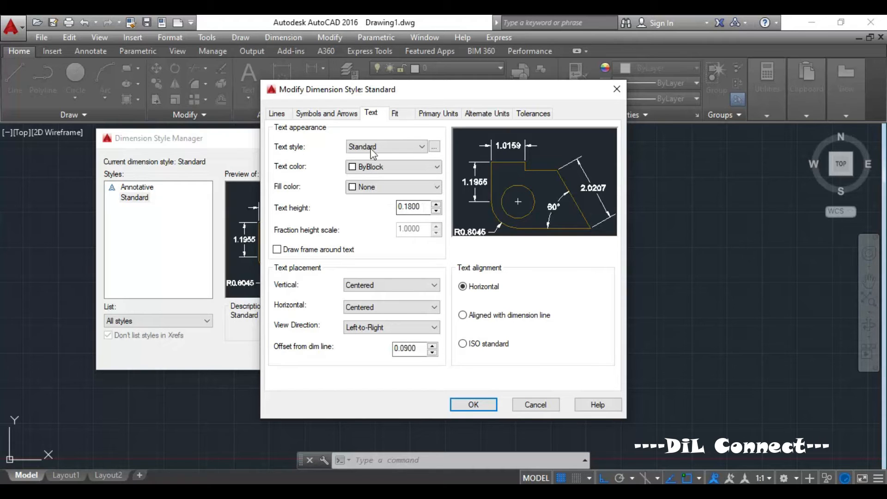
pyautogui.click(419, 206)
pyautogui.press('BackSpace')
pyautogui.press('BackSpace')
pyautogui.press('BackSpace')
pyautogui.press('BackSpace')
pyautogui.press('BackSpace')
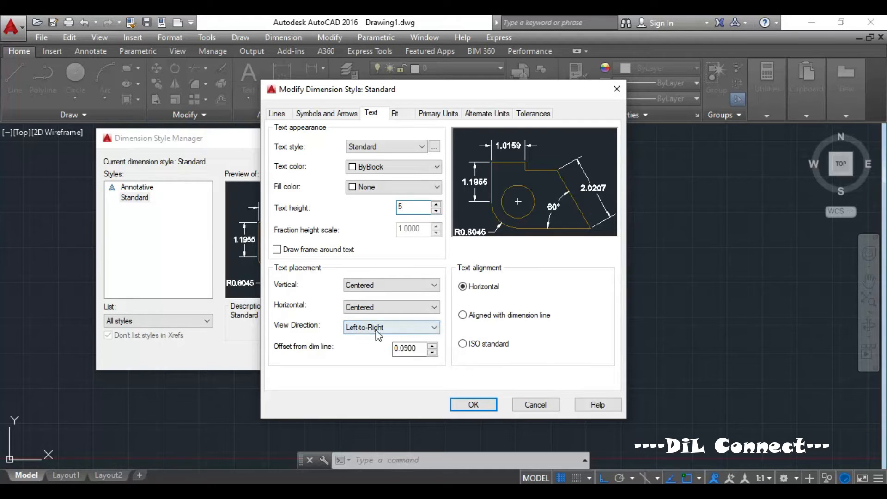
pyautogui.click(463, 344)
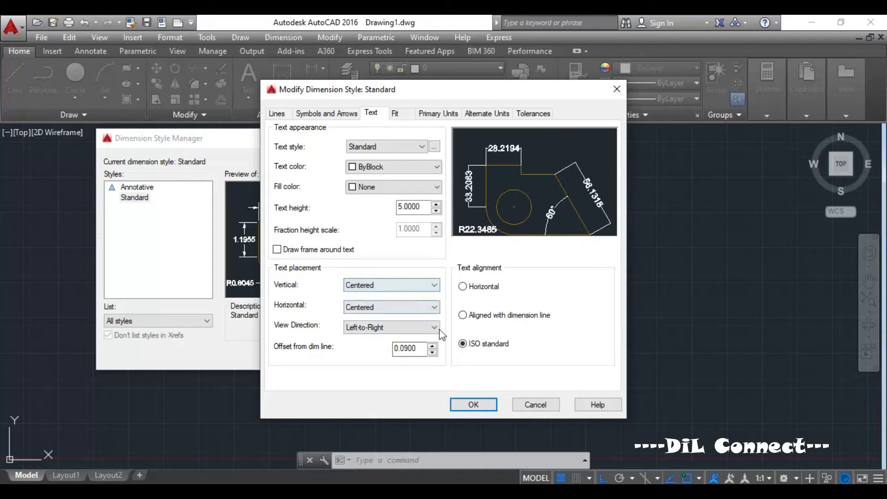
pyautogui.click(472, 405)
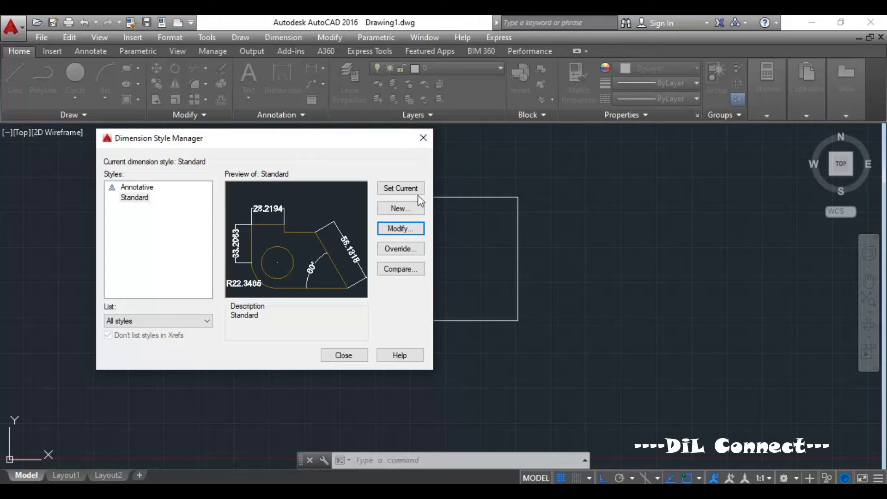
pyautogui.click(347, 356)
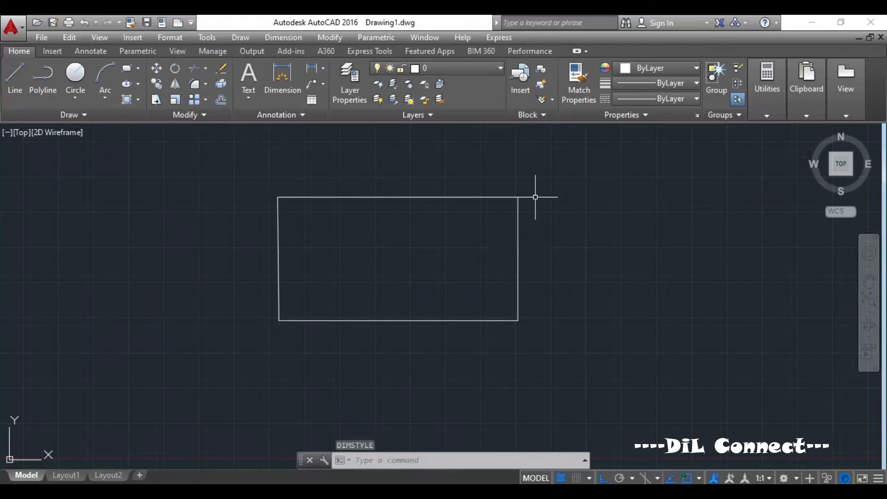
# Step: Dimension the rectangle's right vertical edge, place the dimension line to its right and end the dimension command
pyautogui.click(287, 85)
pyautogui.click(518, 197)
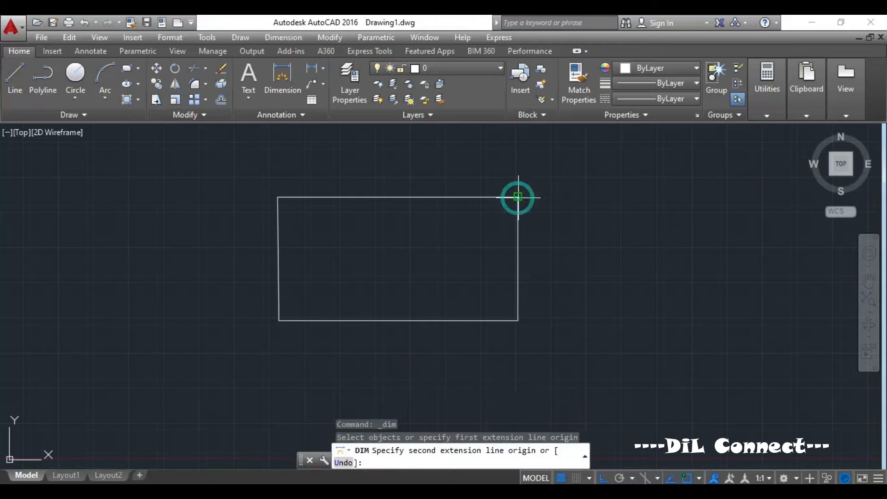
pyautogui.click(518, 320)
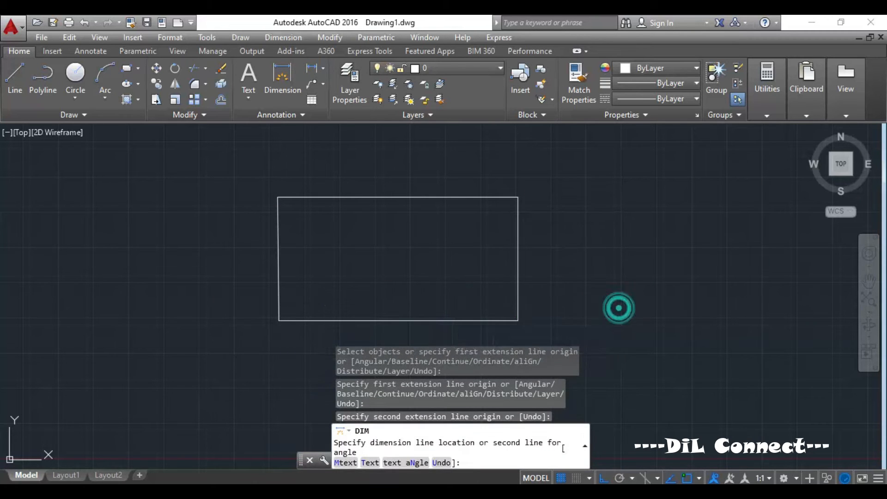
pyautogui.click(619, 308)
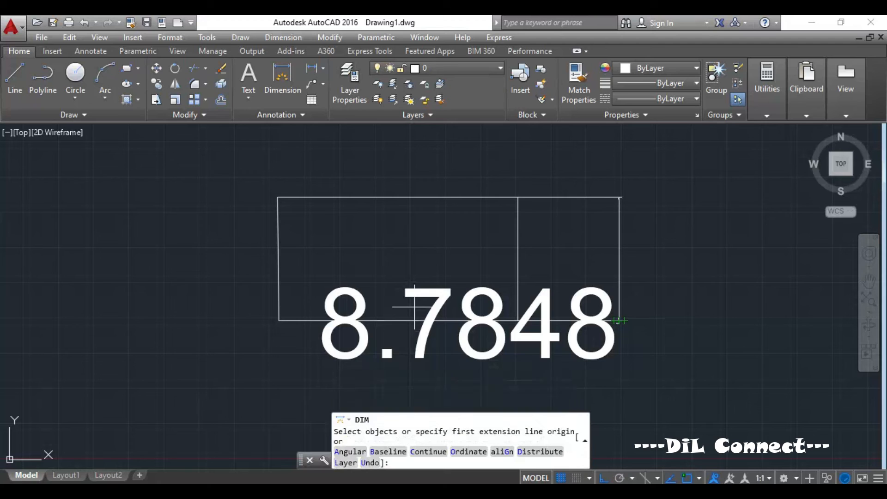
pyautogui.press('Return')
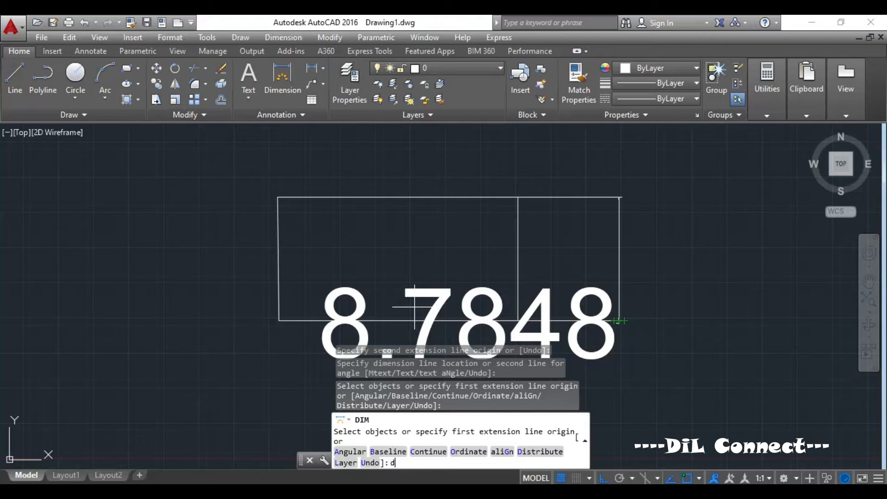
pyautogui.press('Escape')
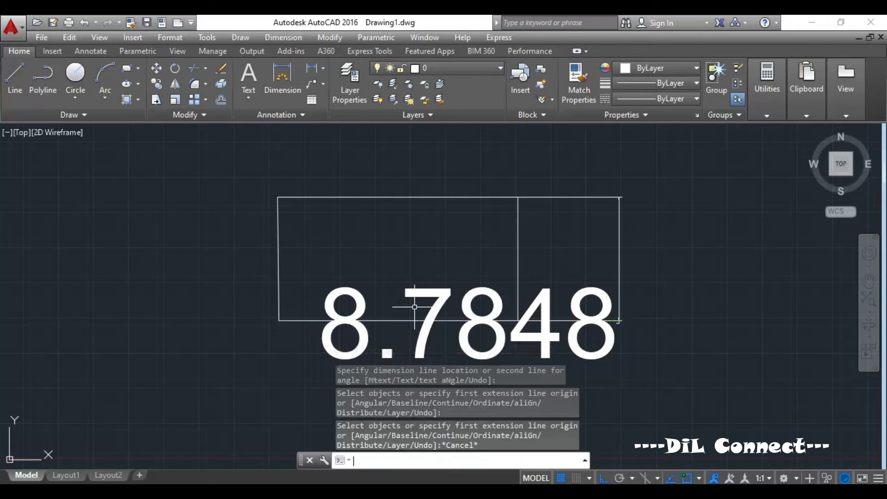
# Step: Set the Standard dimension style's text height to 2, make the style current and close the style manager
pyautogui.write('dim')
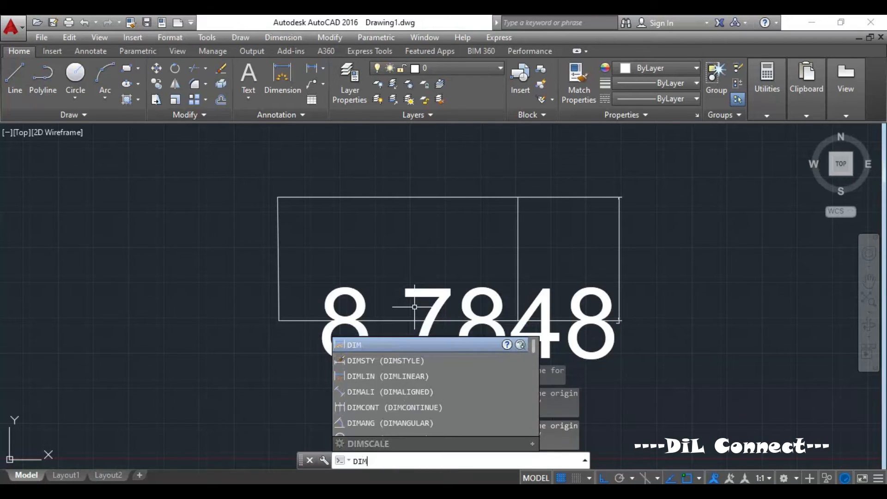
pyautogui.click(419, 359)
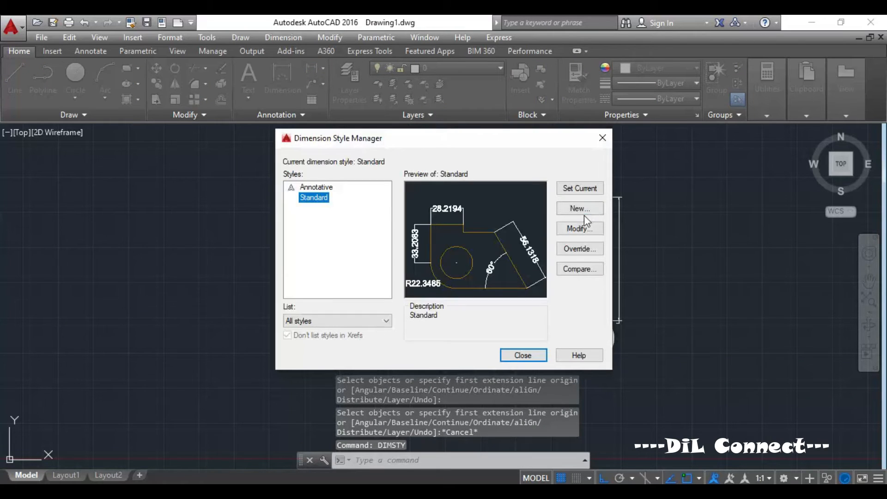
pyautogui.click(581, 230)
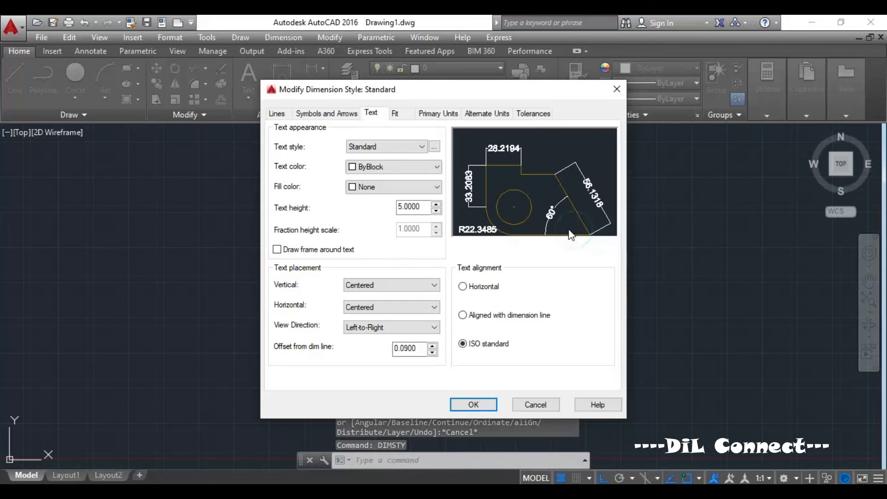
pyautogui.click(424, 208)
pyautogui.press('BackSpace')
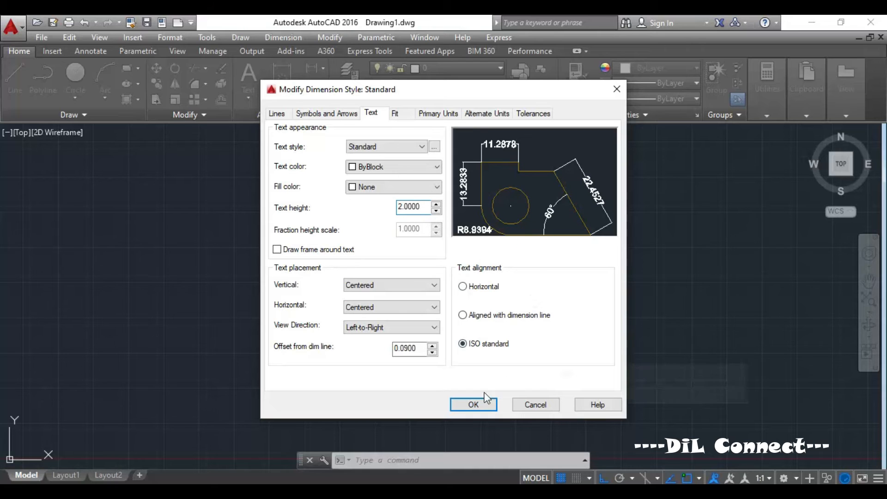
pyautogui.click(473, 404)
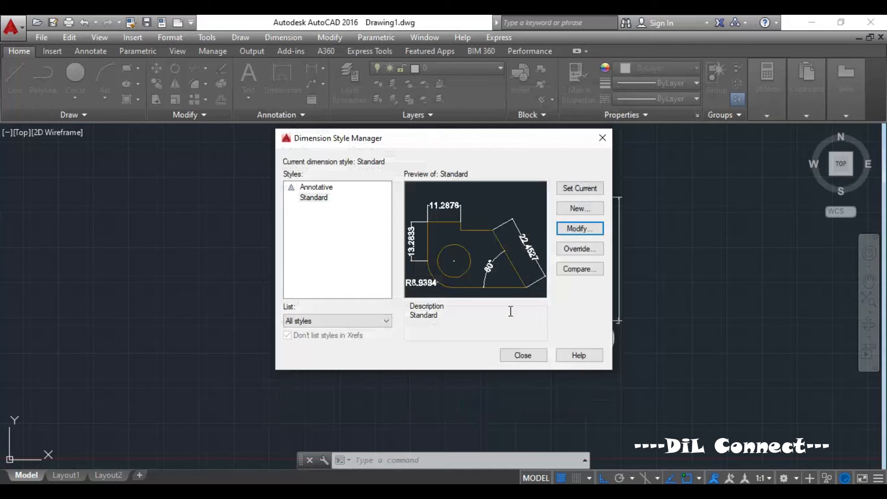
pyautogui.click(583, 187)
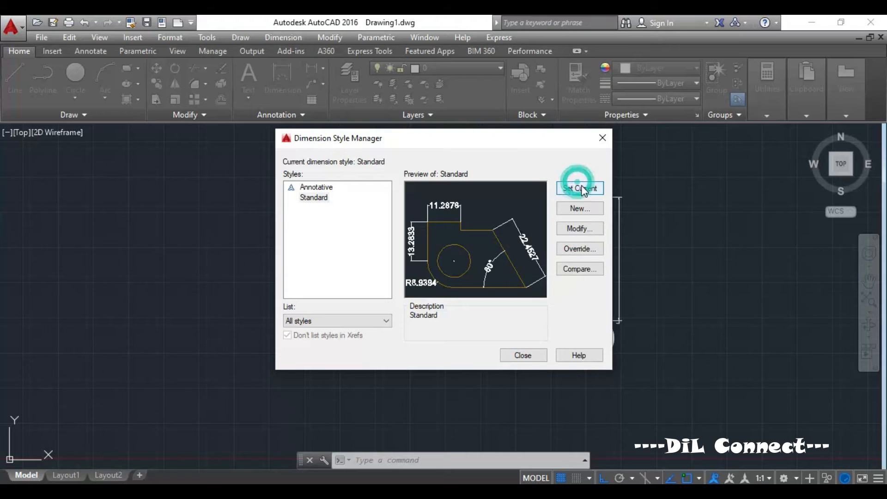
pyautogui.click(534, 356)
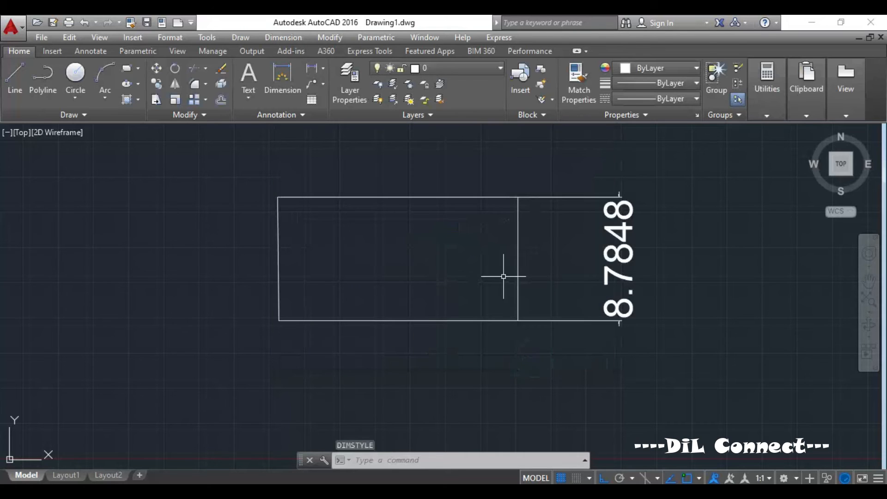
# Step: Reopen the Standard dimension style for modification and view the font, height and effect settings of its text style
pyautogui.scroll(4, 641, 254)
pyautogui.scroll(-12, 637, 250)
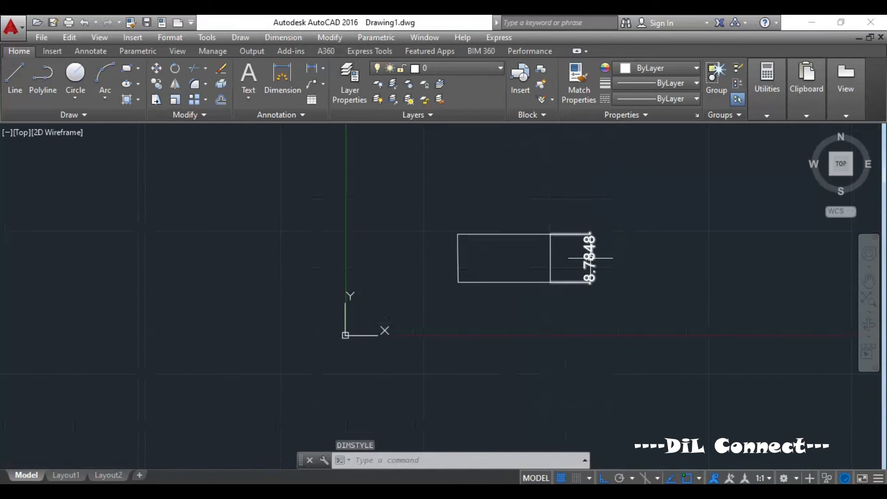
pyautogui.scroll(8, 605, 267)
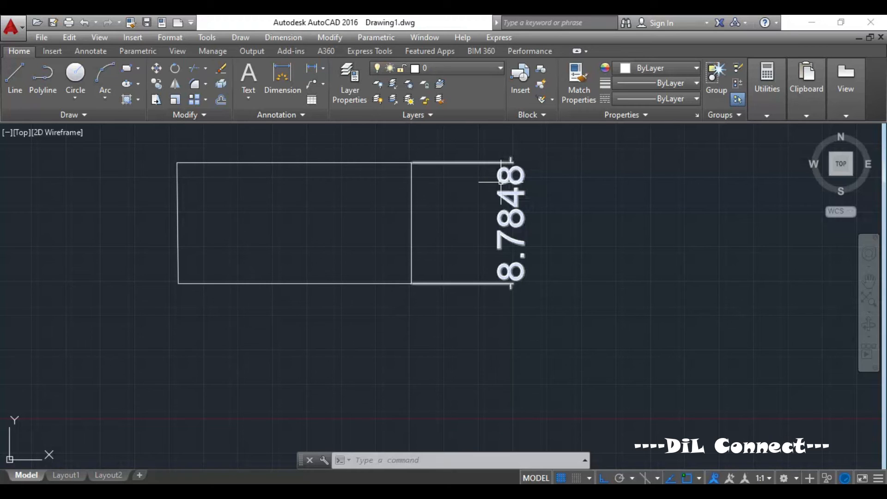
pyautogui.write('DIM')
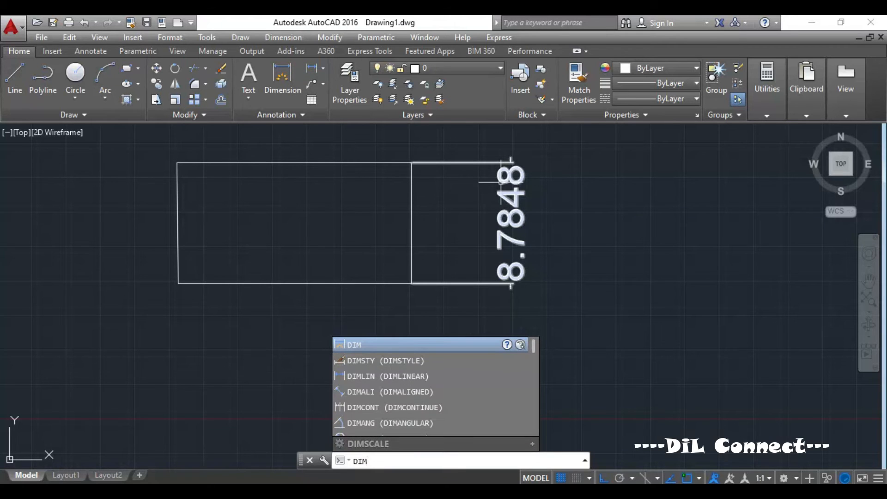
pyautogui.click(400, 363)
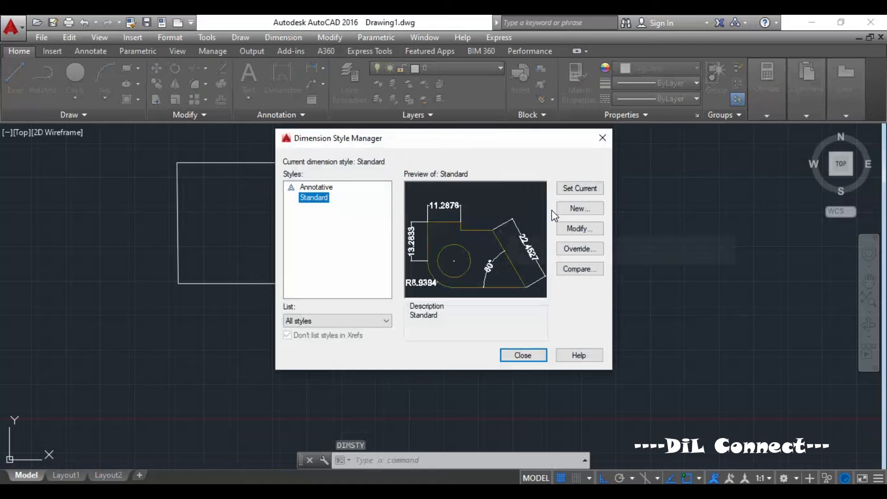
pyautogui.click(578, 228)
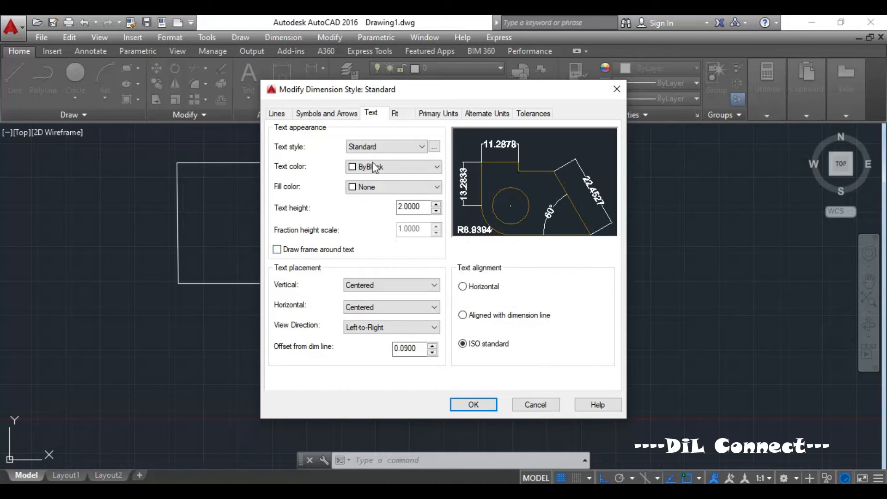
pyautogui.click(435, 147)
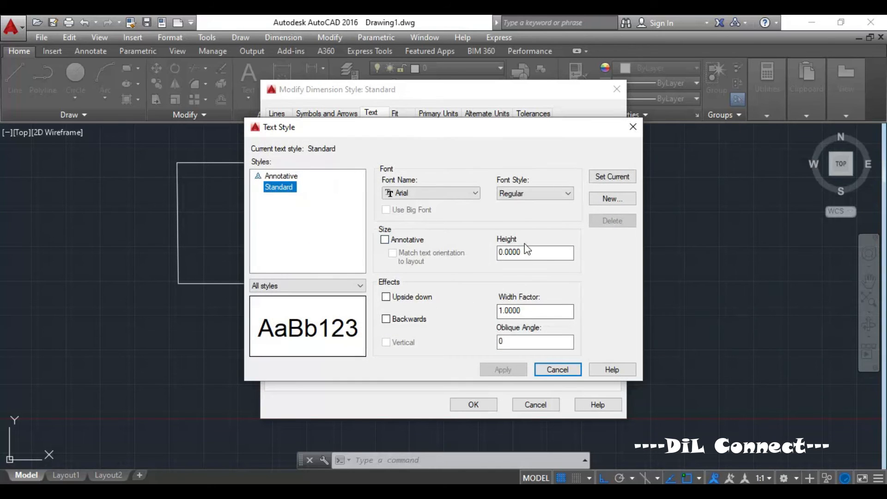
pyautogui.moveTo(527, 253); pyautogui.dragTo(487, 254)
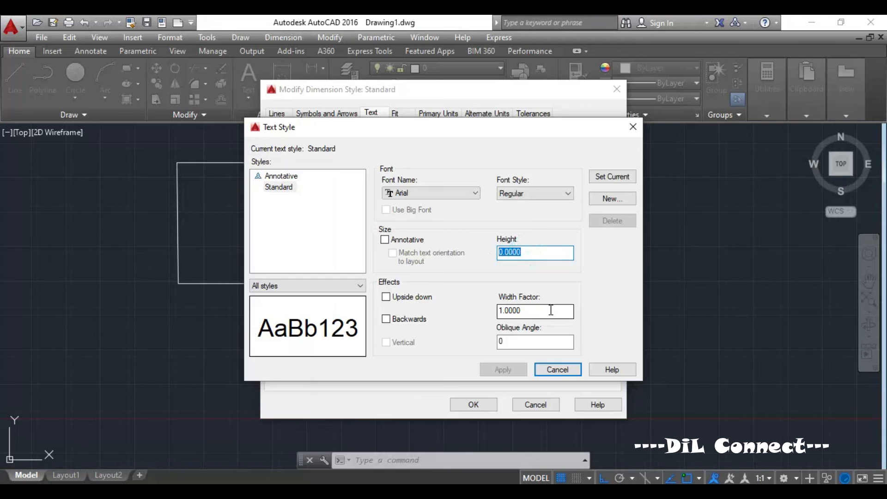
pyautogui.click(635, 124)
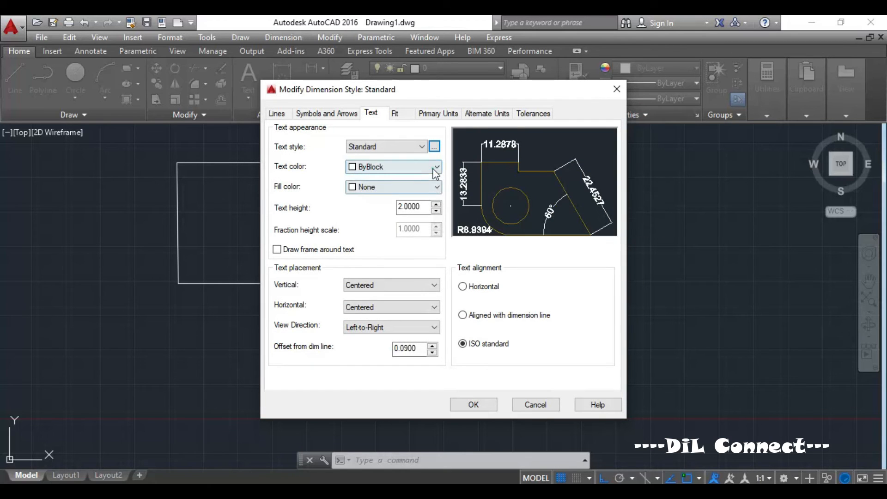
# Step: Set the dimension text color to Red, make the Standard style current and close the style manager
pyautogui.click(393, 167)
pyautogui.click(354, 202)
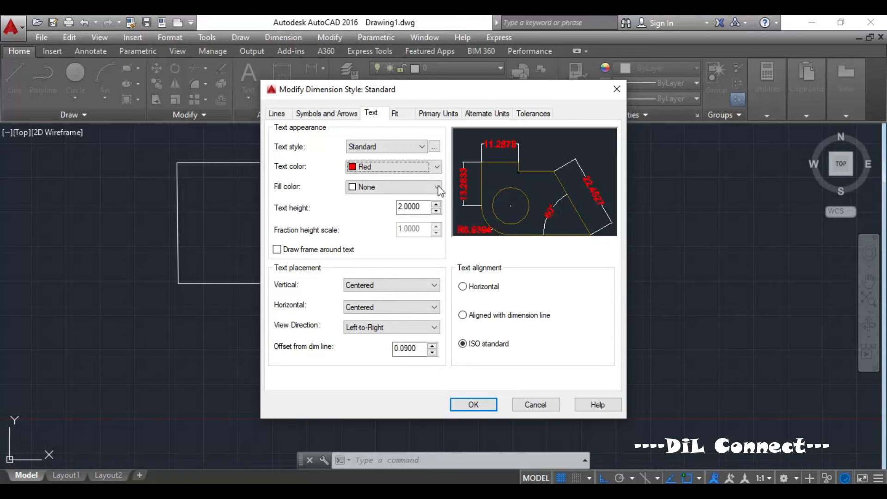
pyautogui.click(478, 404)
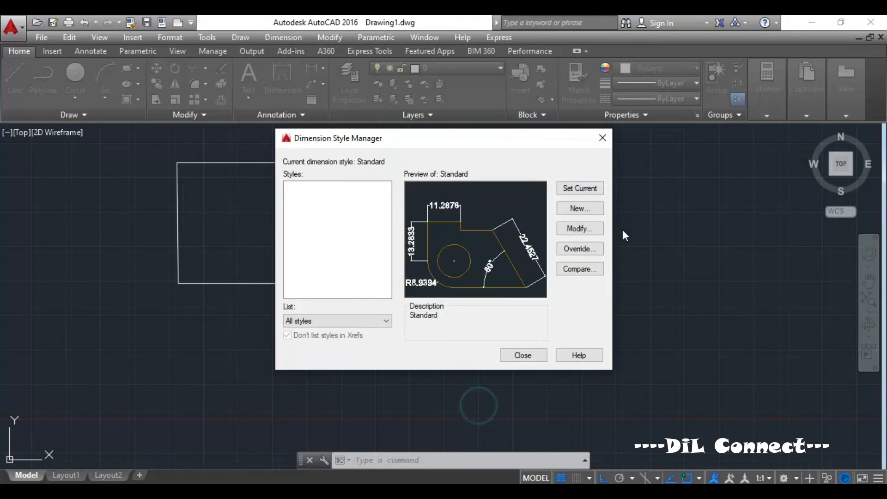
pyautogui.click(579, 189)
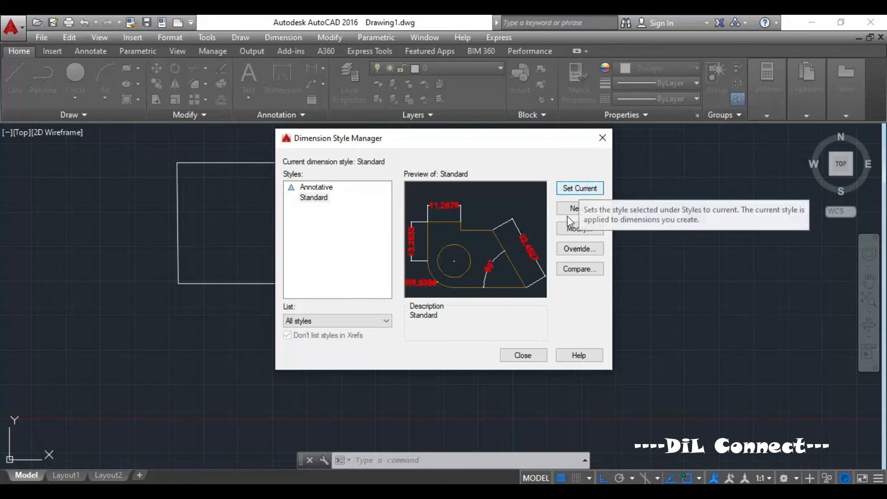
pyautogui.click(523, 356)
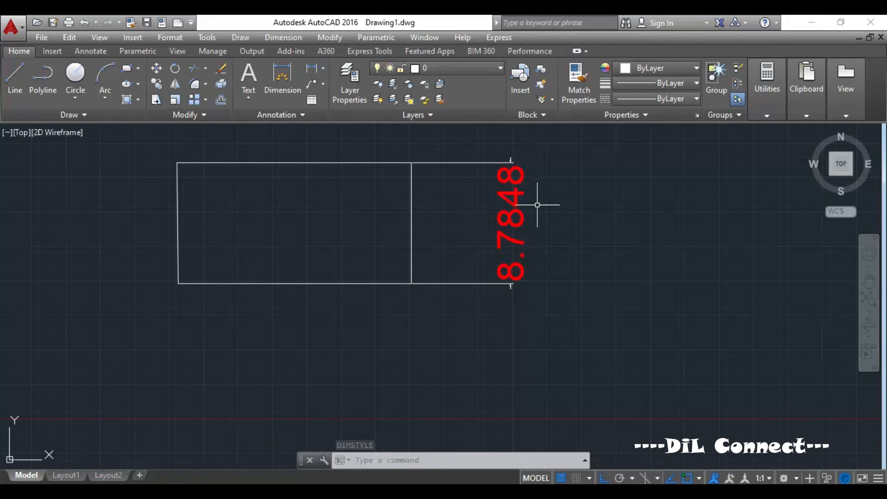
# Step: Open the Standard dimension style for modification again and view the available fill colors for the dimension text
pyautogui.write('DIMSTY')
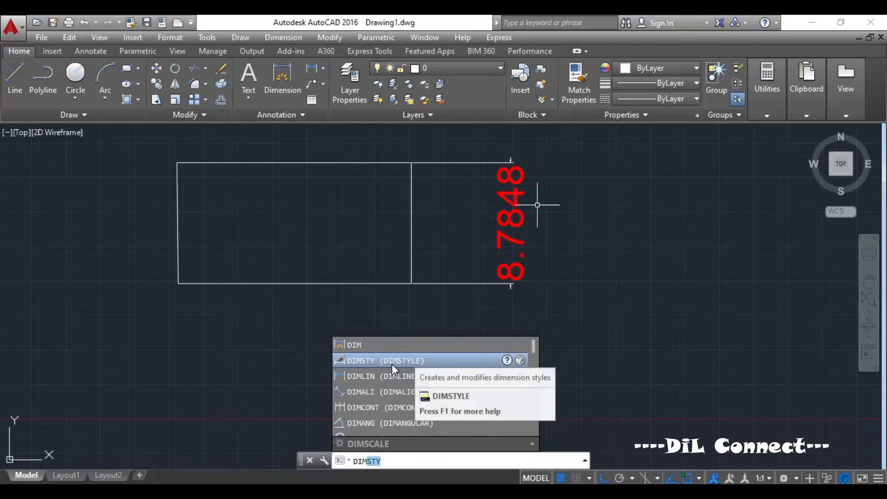
pyautogui.click(392, 362)
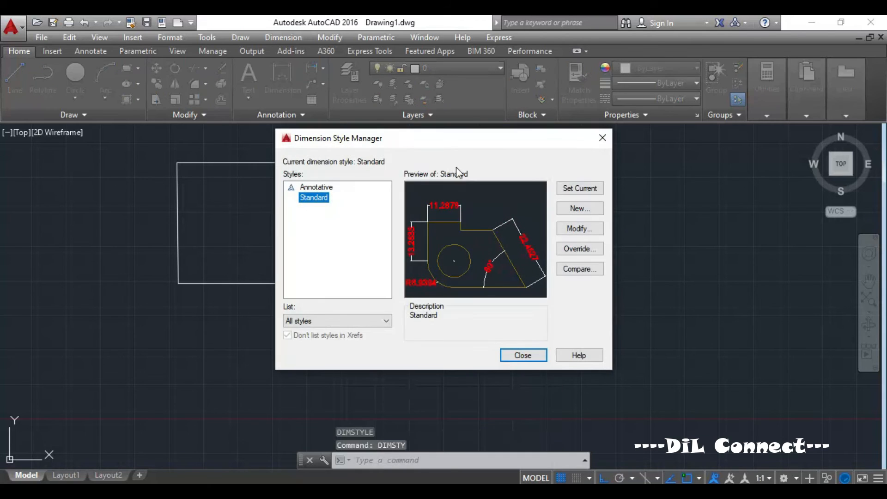
pyautogui.click(580, 234)
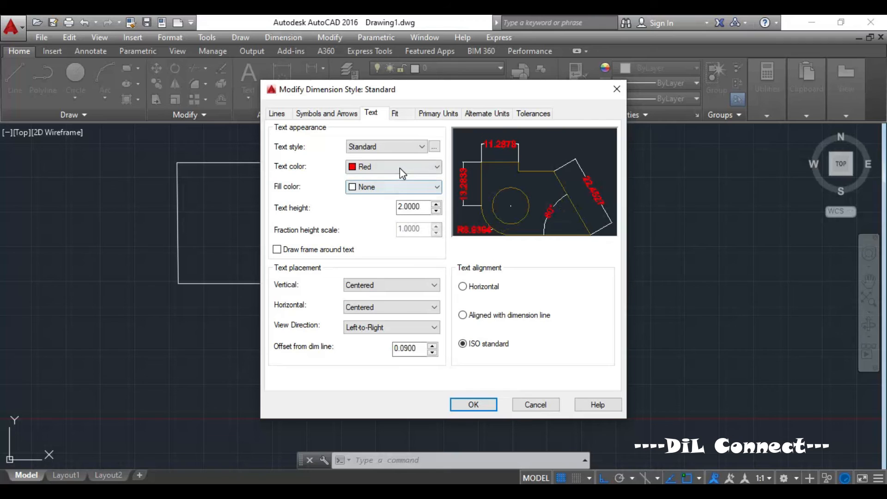
pyautogui.click(392, 187)
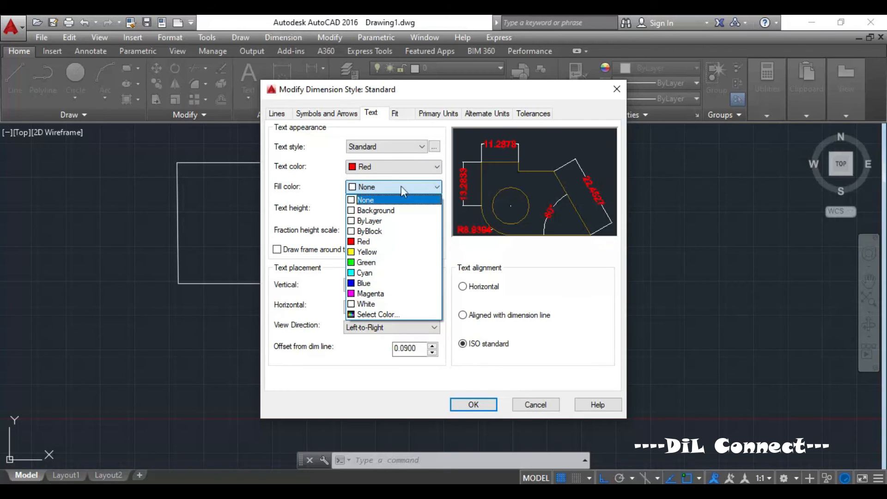
pyautogui.click(445, 208)
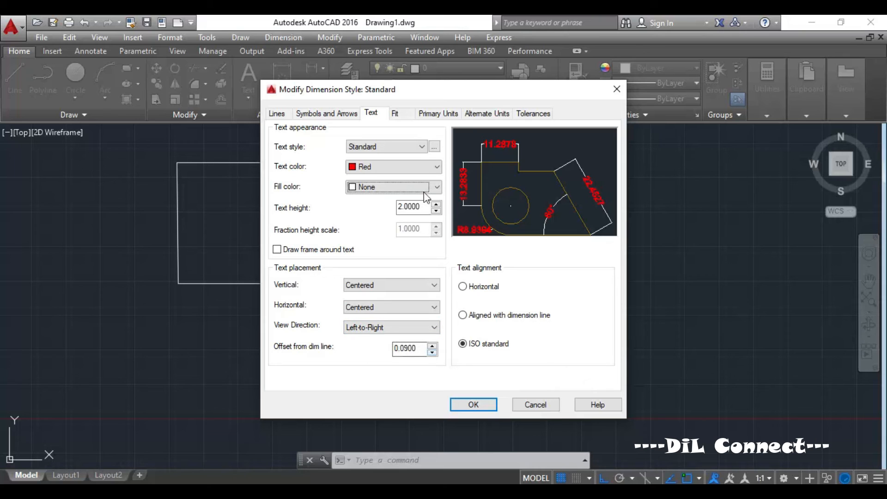
# Step: Set the Standard dimension style's primary linear units to Engineering format with a precision of 0'-0.0"
pyautogui.click(397, 114)
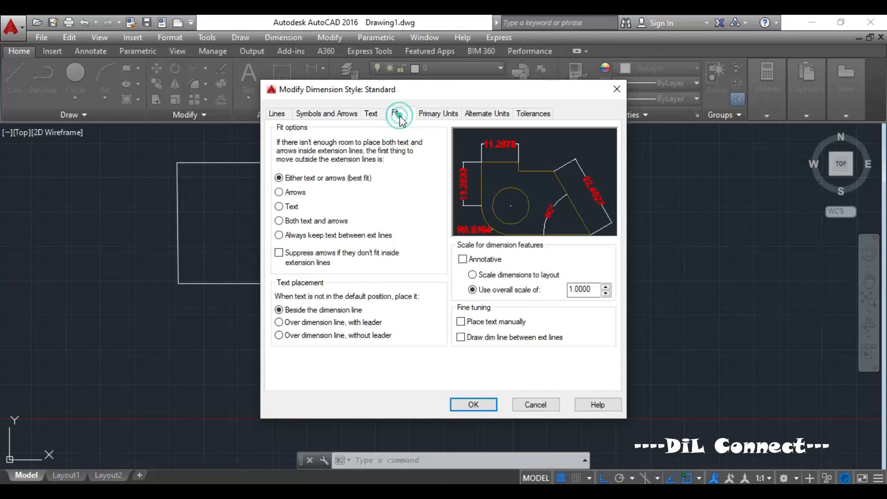
pyautogui.click(430, 113)
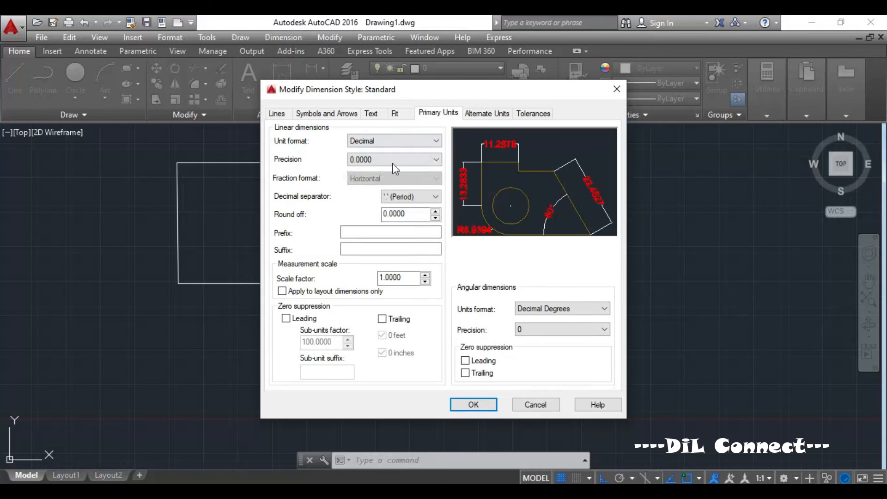
pyautogui.click(368, 141)
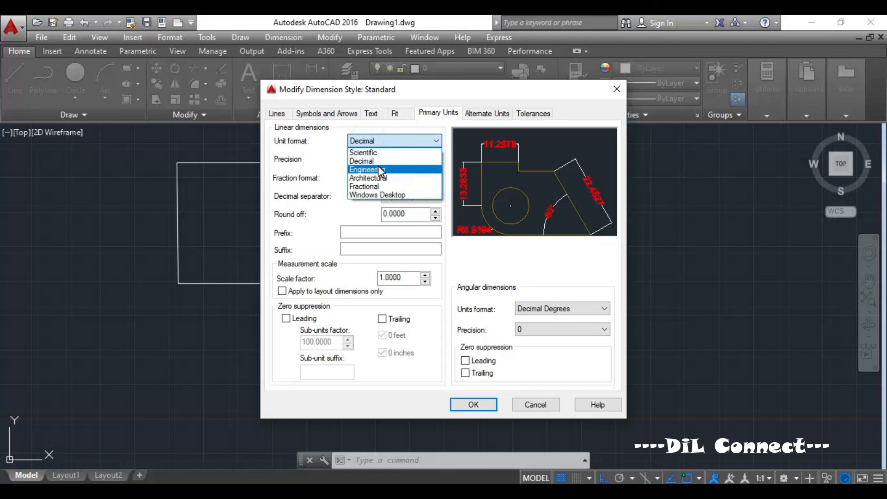
pyautogui.click(377, 168)
pyautogui.click(382, 158)
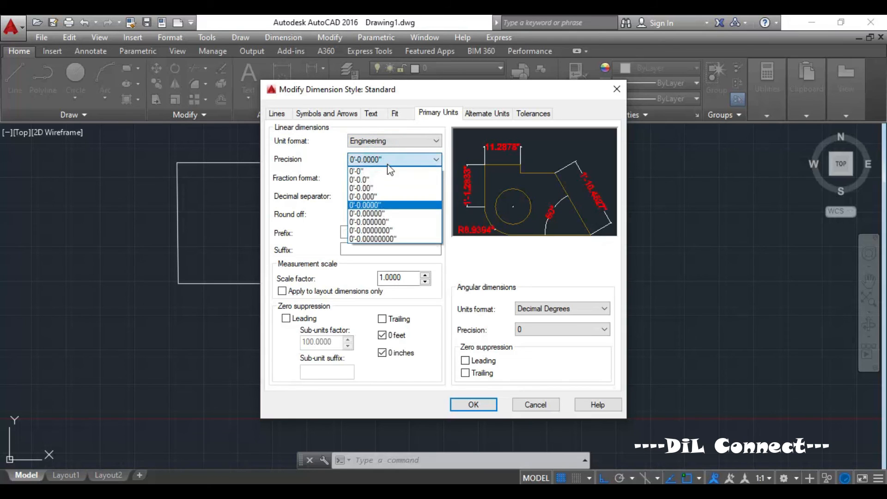
pyautogui.click(369, 179)
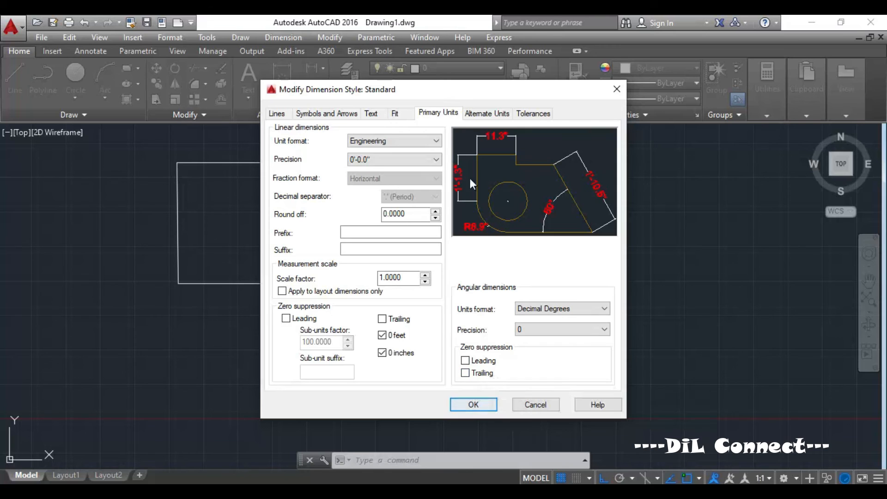
# Step: Look through the alternate units, tolerance and line settings of the Standard dimension style
pyautogui.click(479, 113)
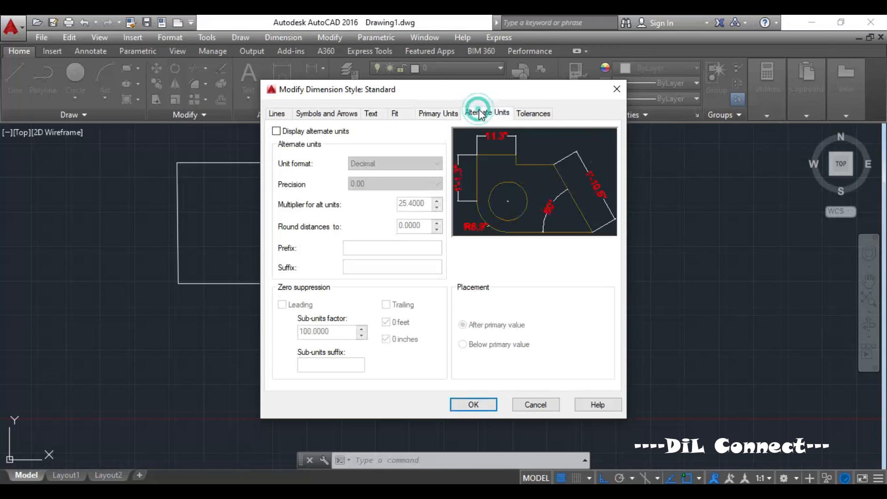
pyautogui.click(534, 114)
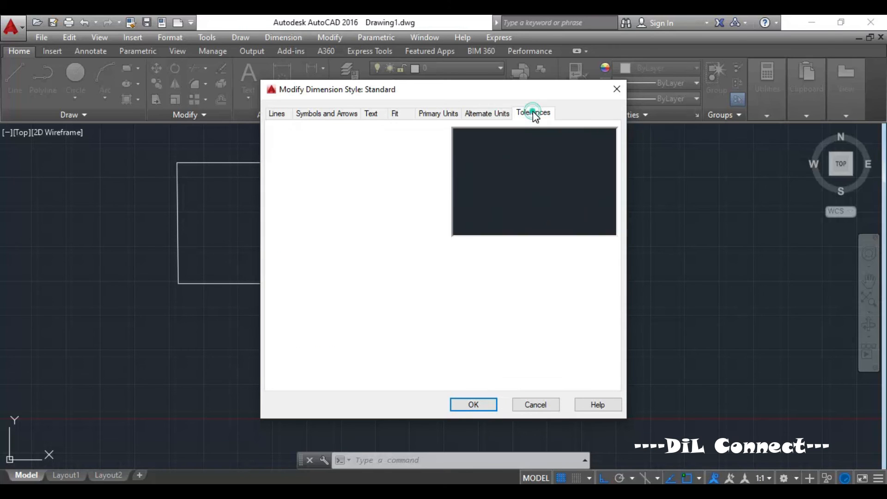
pyautogui.click(288, 114)
# Step: Choose Closed filled for both the first and second arrowheads of the Standard dimension style
pyautogui.click(326, 113)
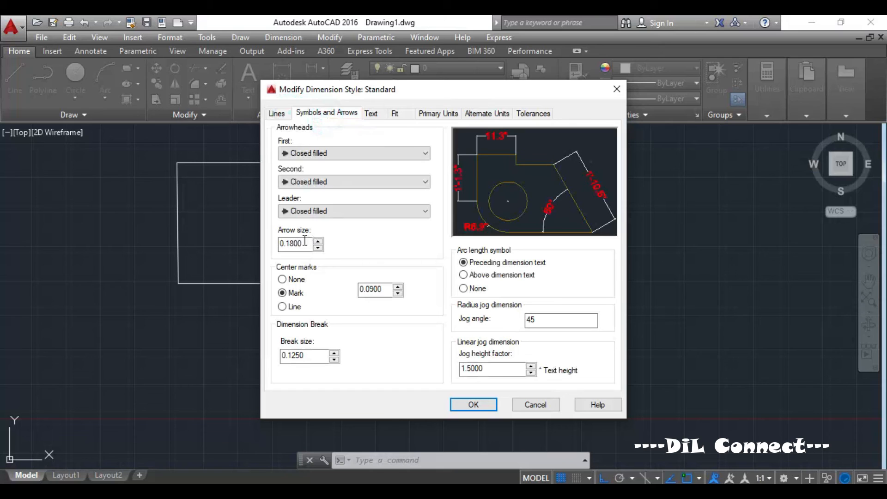
pyautogui.click(298, 153)
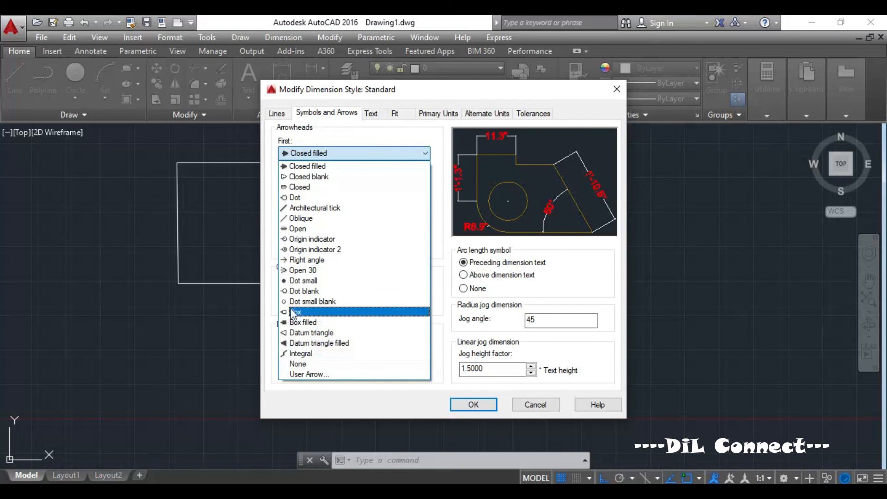
pyautogui.click(349, 166)
pyautogui.click(334, 184)
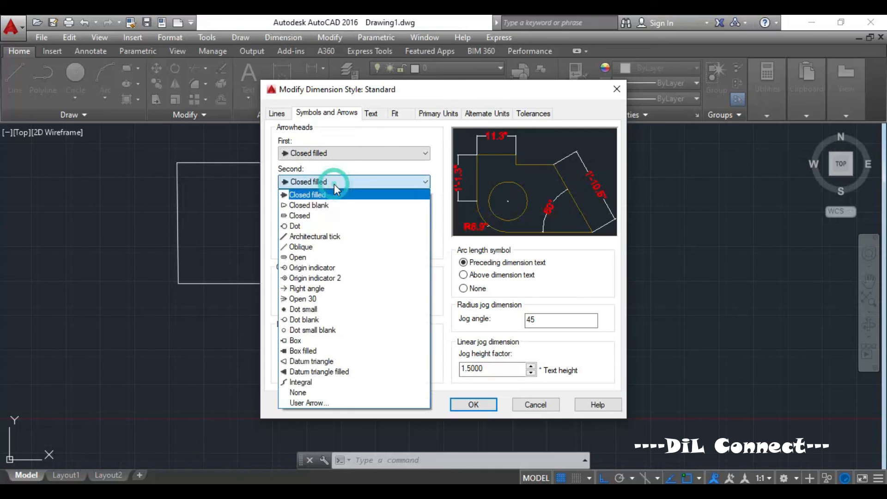
pyautogui.click(343, 195)
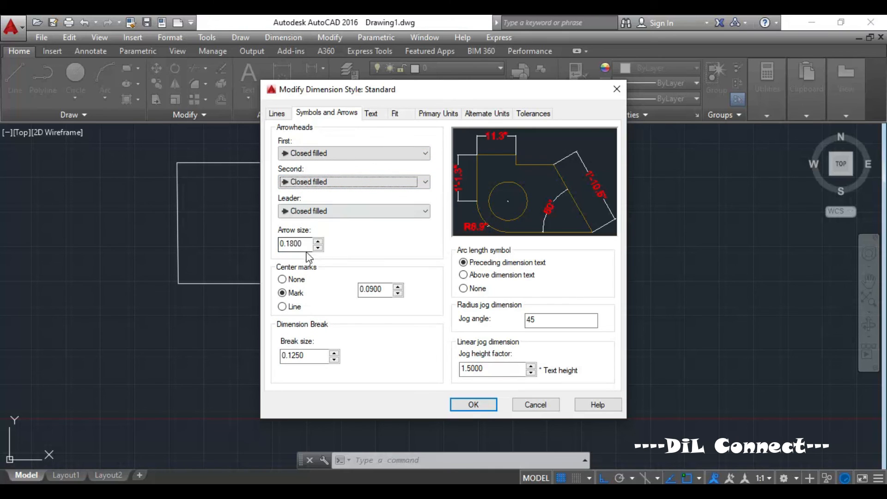
# Step: Set the arrow size to 0.5, apply the changes, make the Standard style current and close the style manager
pyautogui.moveTo(308, 244); pyautogui.dragTo(272, 253)
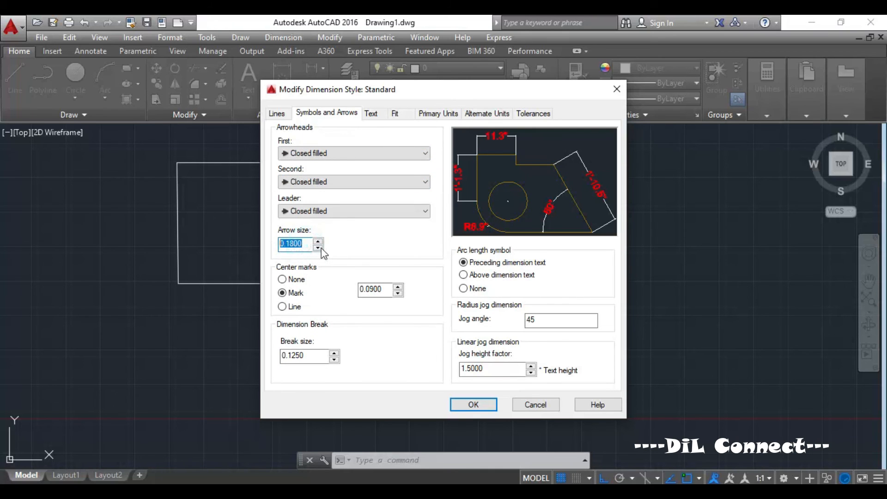
pyautogui.press('BackSpace')
pyautogui.press('BackSpace')
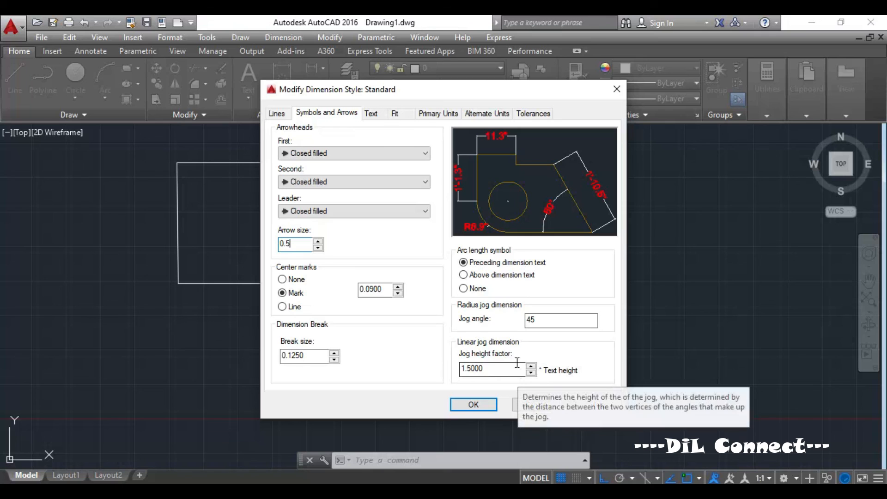
pyautogui.click(474, 404)
pyautogui.click(571, 189)
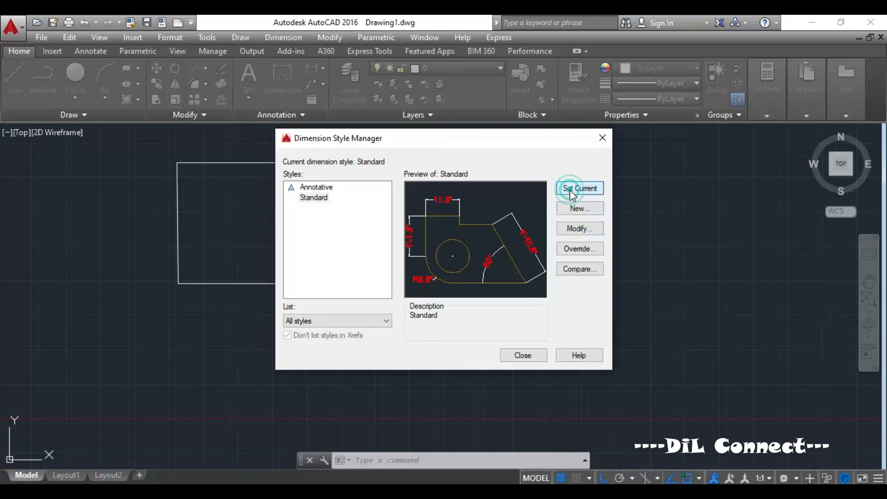
pyautogui.click(522, 353)
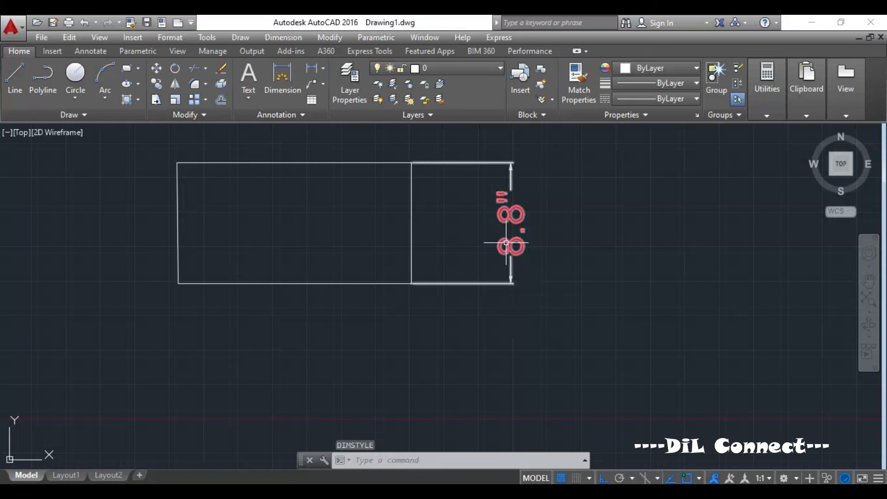
# Step: Inspect the arrowheads and text of the vertical dimension beside the rectangle up close and select the dimension
pyautogui.scroll(8, 501, 243)
pyautogui.scroll(-4, 501, 235)
pyautogui.scroll(-5, 500, 236)
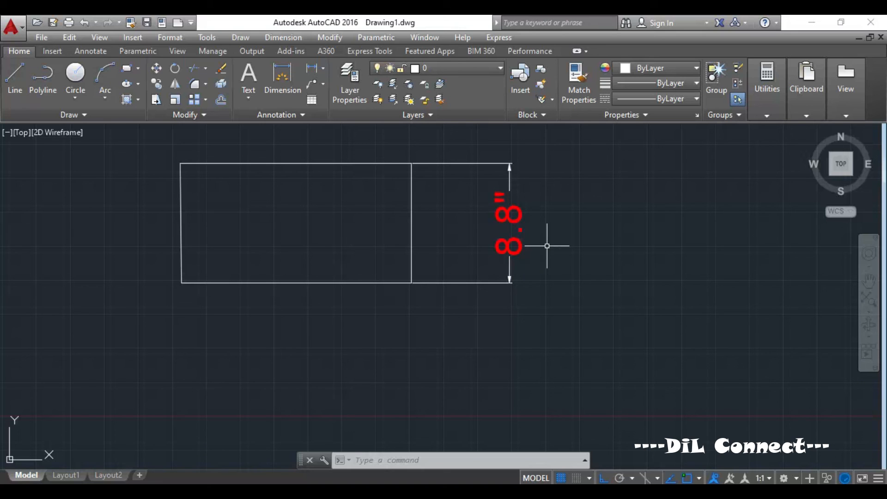
pyautogui.click(531, 245)
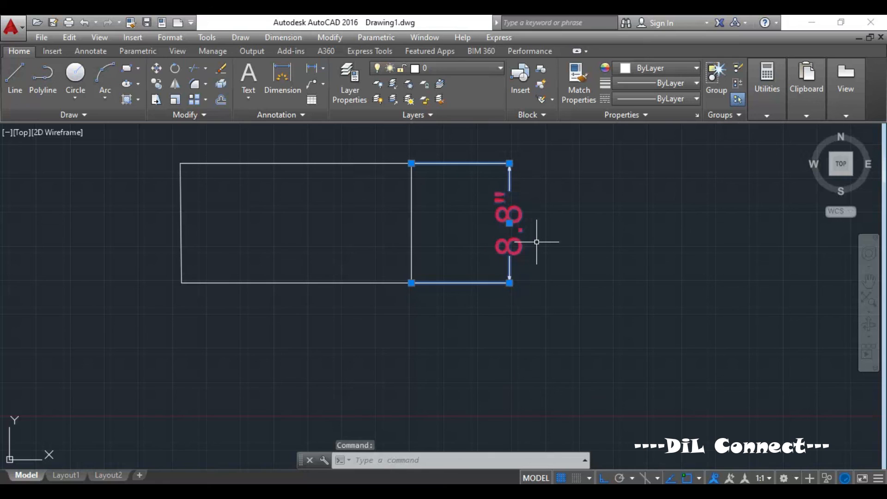